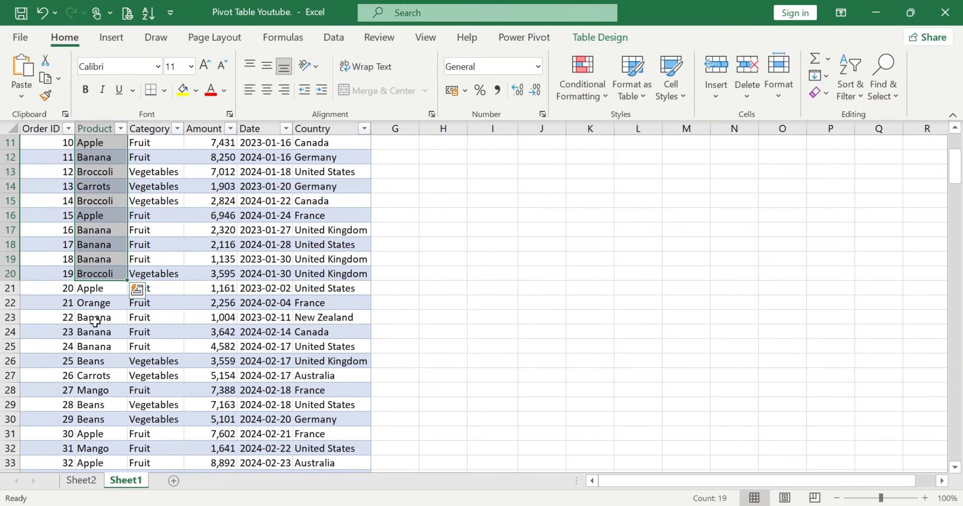
- Examine the Product and Amount columns of the order table on Sheet1
{"action": "left_click_drag", "start_coordinate": [96, 286], "coordinate": [96, 479]}
{"action": "scroll", "coordinate": [94, 363], "scroll_direction": "up", "scroll_amount": 4}
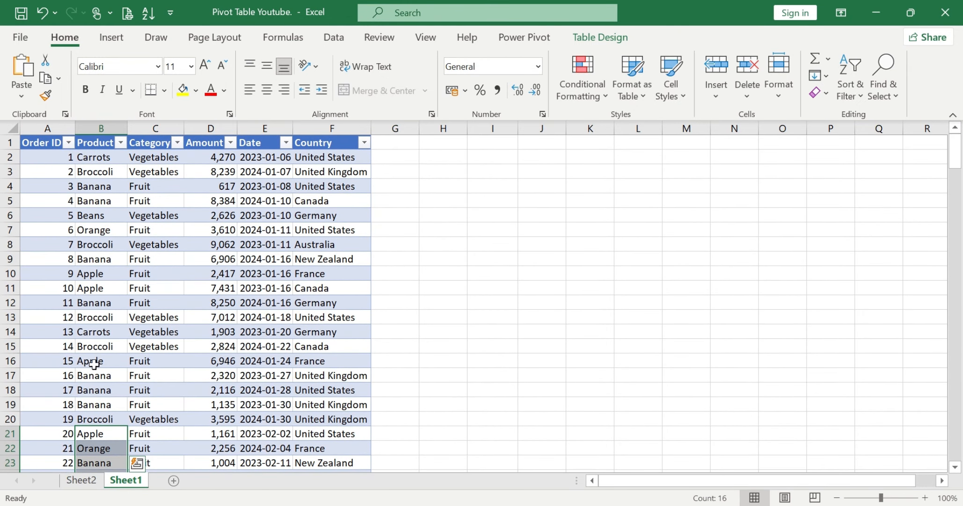
{"action": "left_click", "coordinate": [111, 346]}
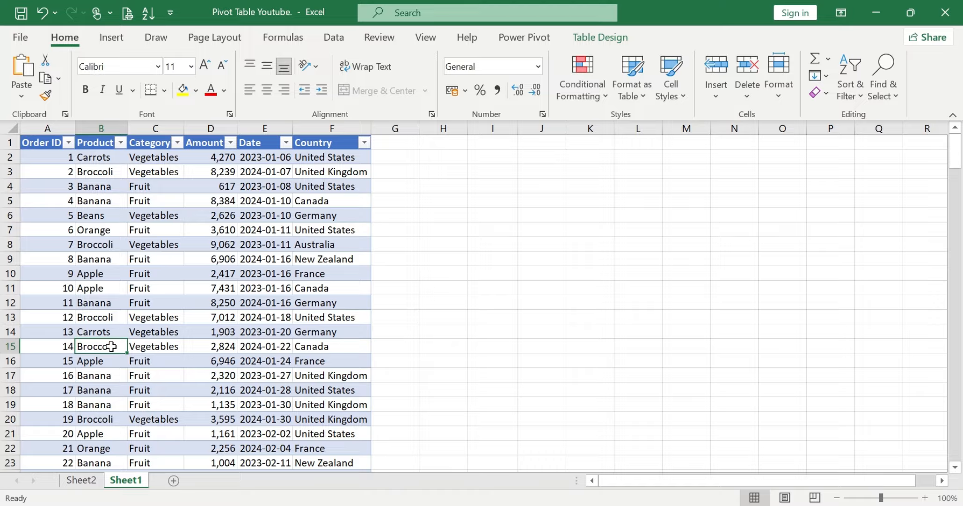
{"action": "left_click", "coordinate": [97, 314]}
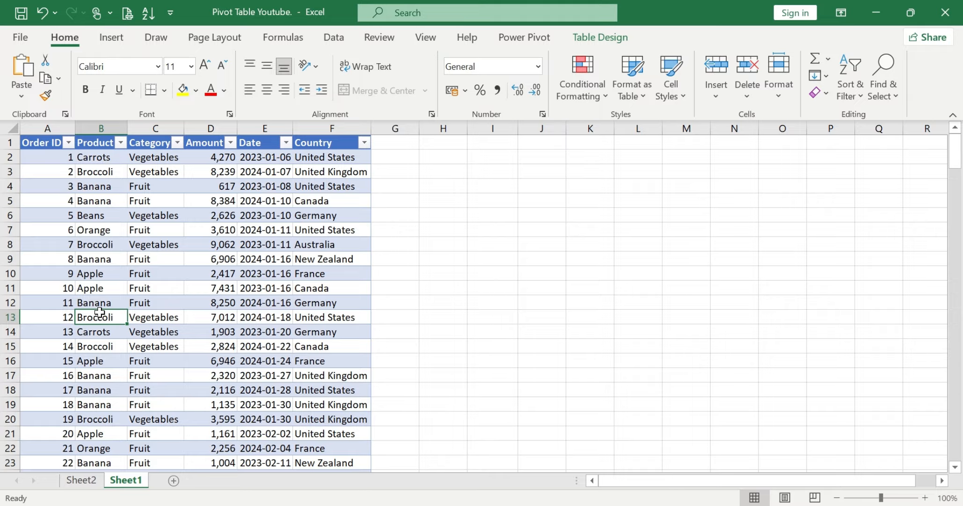
{"action": "left_click", "coordinate": [209, 156]}
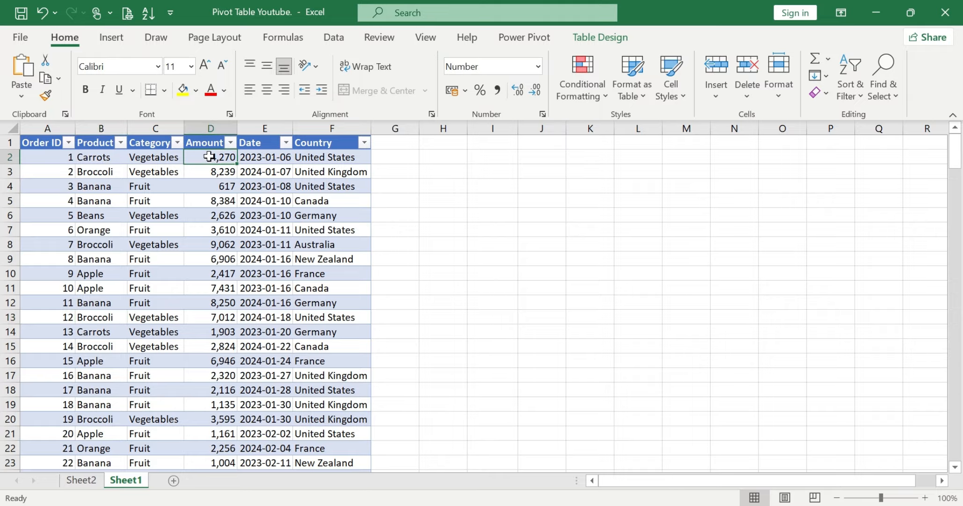
{"action": "left_click", "coordinate": [96, 155]}
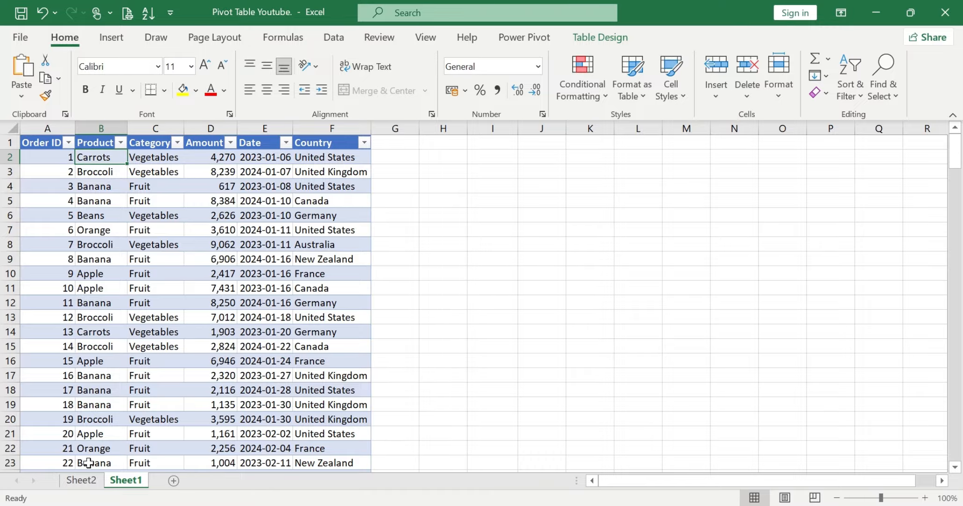
- Build the pivot table on Sheet2 with the sum of Amount as values and Product as rows
{"action": "left_click", "coordinate": [81, 479]}
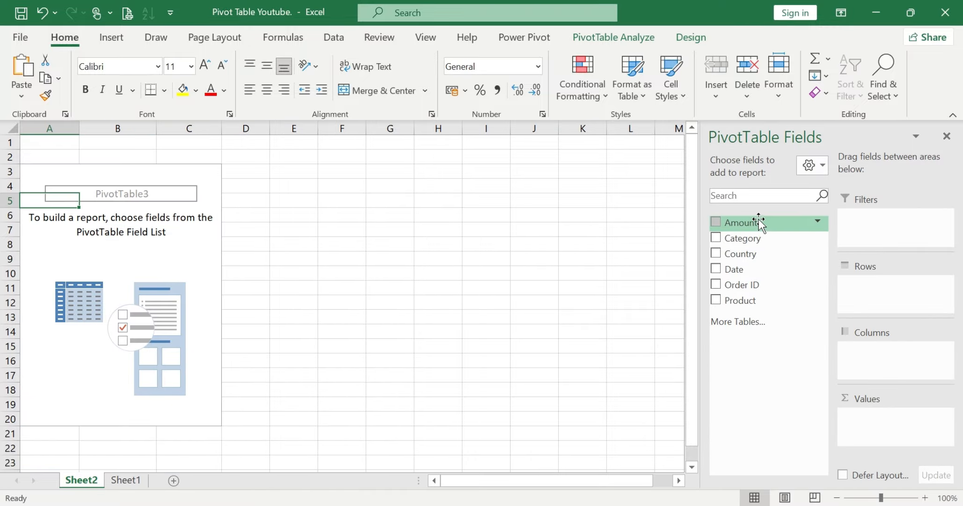
{"action": "left_click_drag", "start_coordinate": [759, 223], "coordinate": [862, 413]}
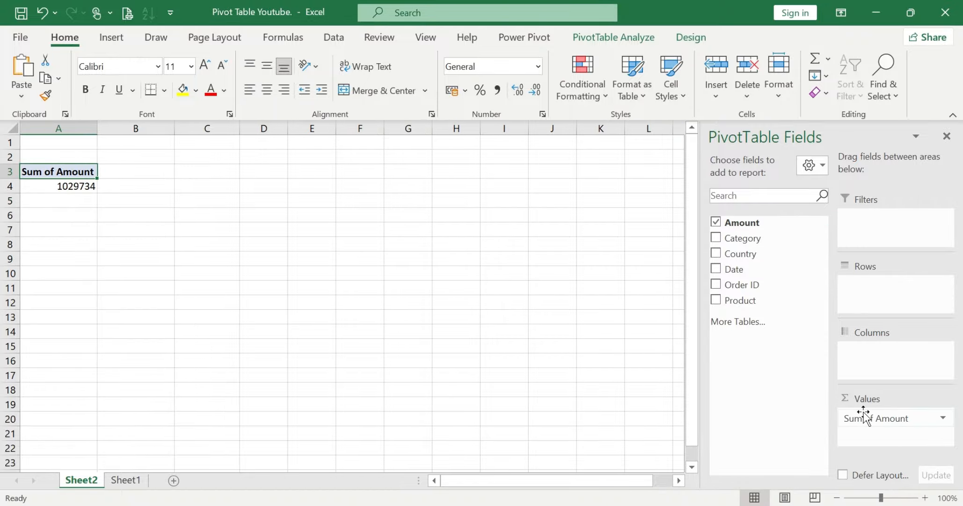
{"action": "left_click_drag", "start_coordinate": [740, 300], "coordinate": [863, 295]}
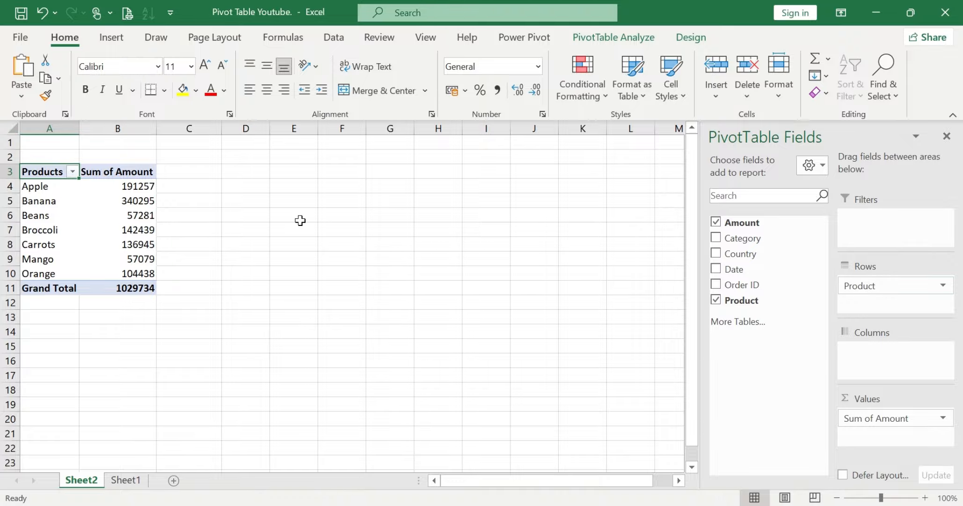
- Look over the product rows and their summed amounts in the pivot table
{"action": "left_click", "coordinate": [49, 272]}
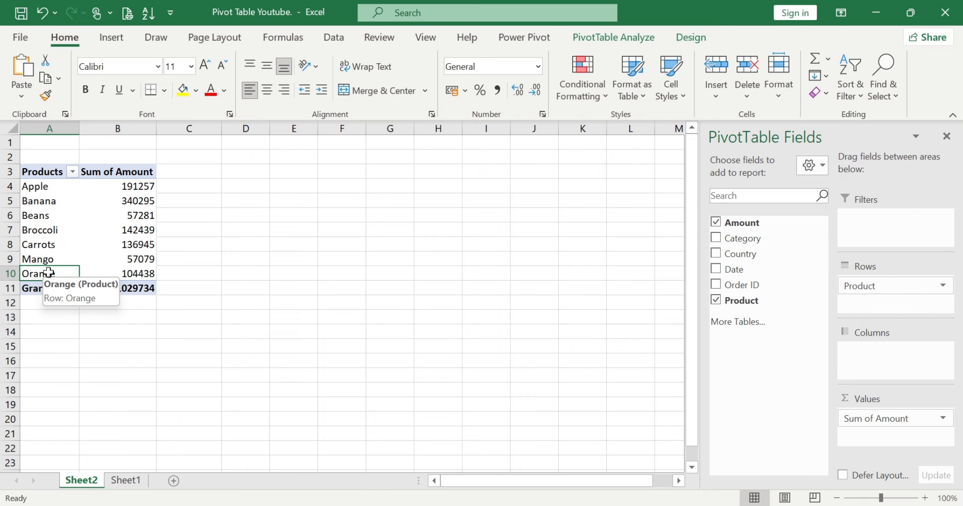
{"action": "left_click", "coordinate": [120, 259]}
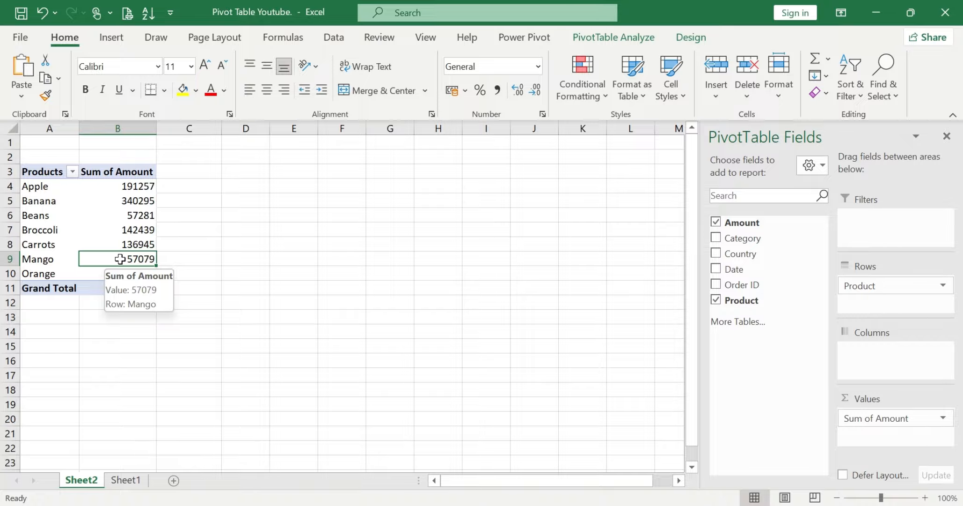
{"action": "left_click", "coordinate": [48, 228]}
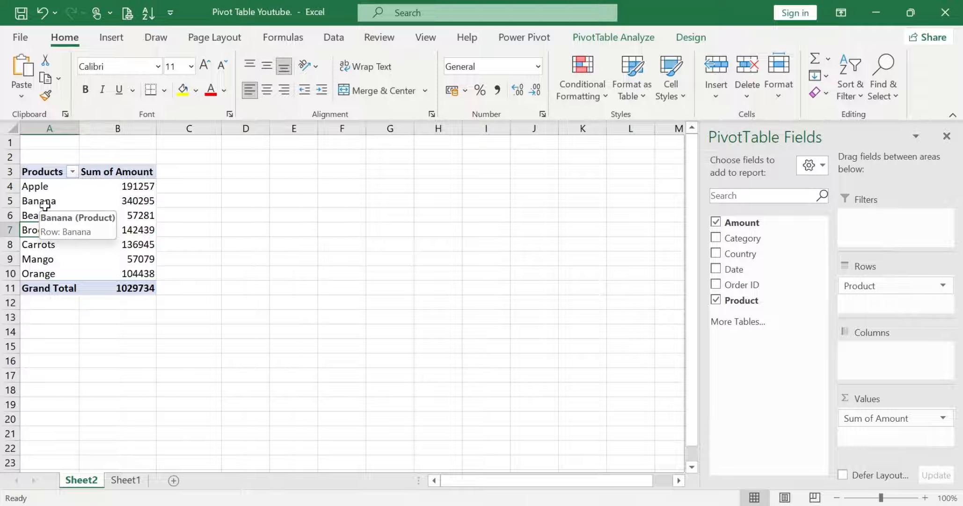
- Check which calculation options are offered for fields, items and sets with Banana's summed amount selected
{"action": "left_click", "coordinate": [133, 202]}
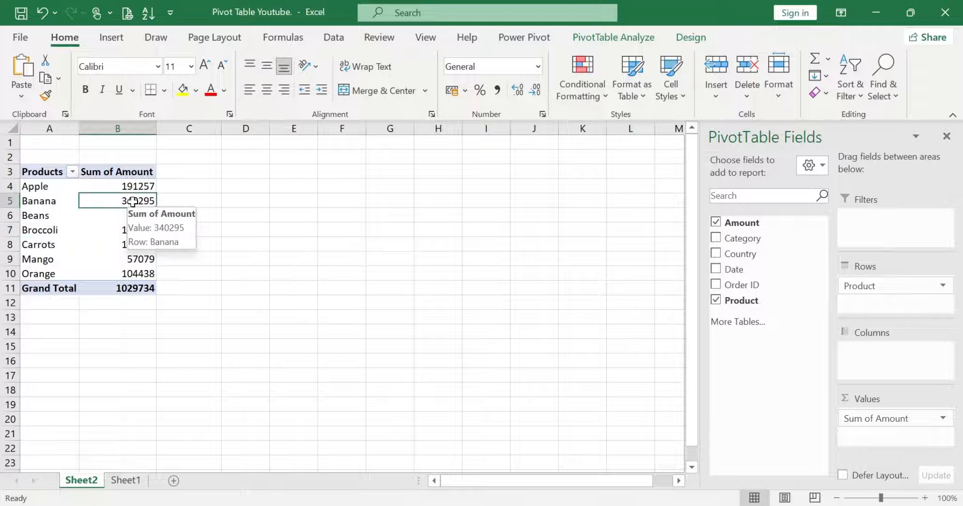
{"action": "left_click", "coordinate": [615, 41]}
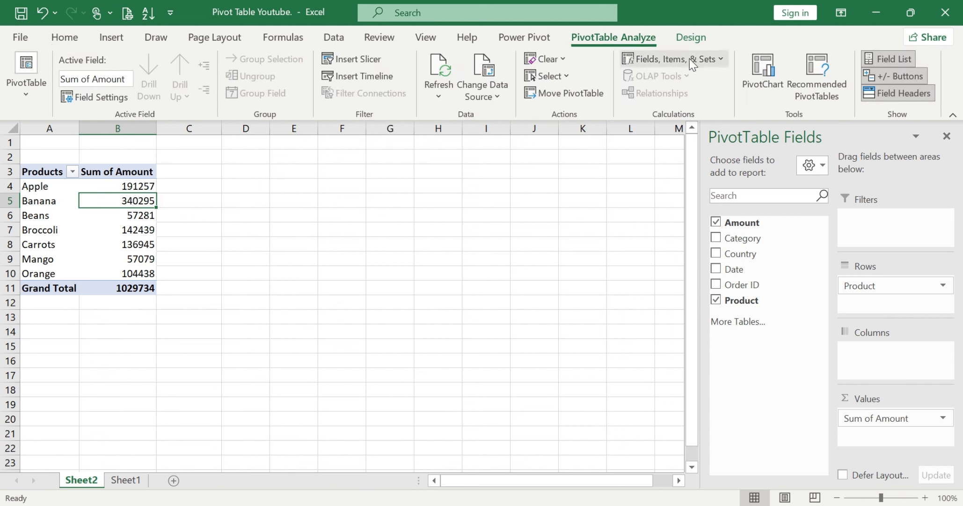
{"action": "left_click", "coordinate": [713, 56]}
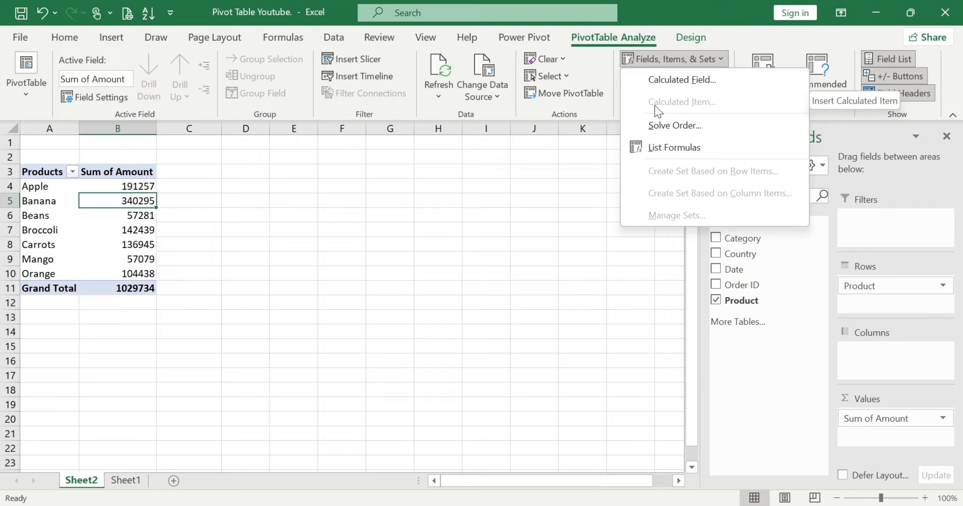
{"action": "left_click", "coordinate": [282, 215]}
- Start a new calculated item in the pivot table's Product field and name it Pineapple
{"action": "left_click", "coordinate": [47, 229]}
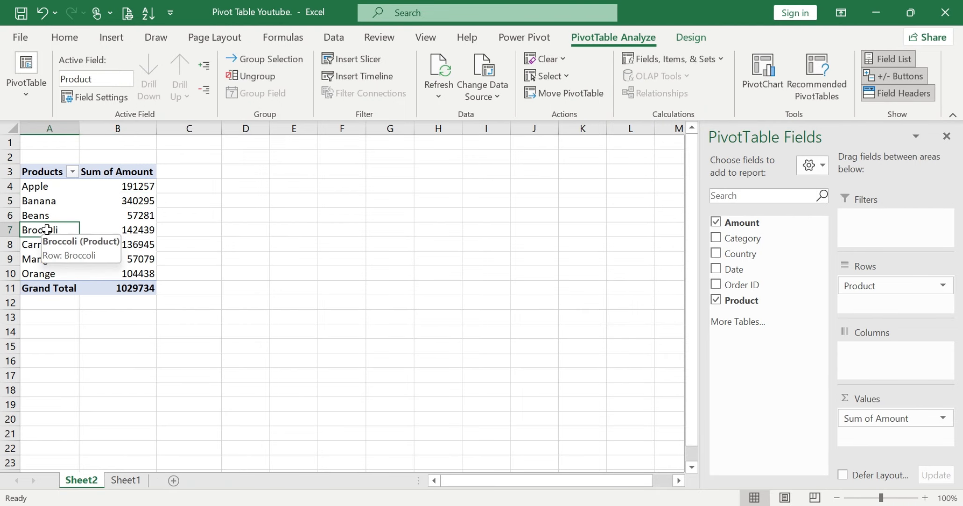
{"action": "left_click", "coordinate": [47, 200]}
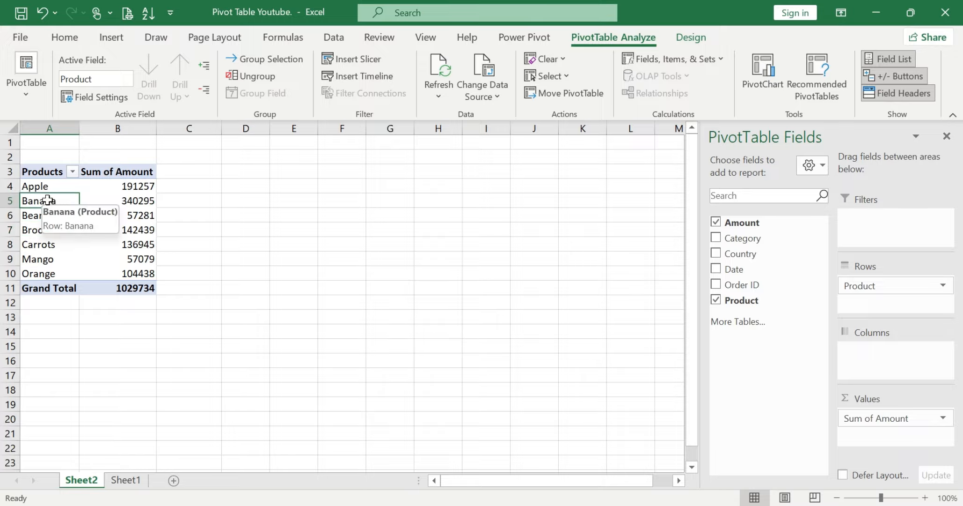
{"action": "left_click", "coordinate": [47, 256]}
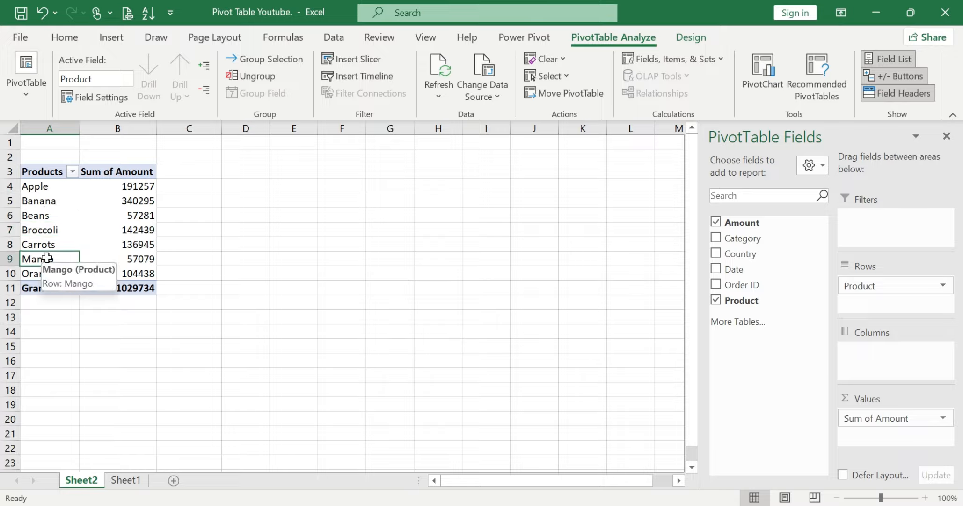
{"action": "left_click", "coordinate": [48, 243]}
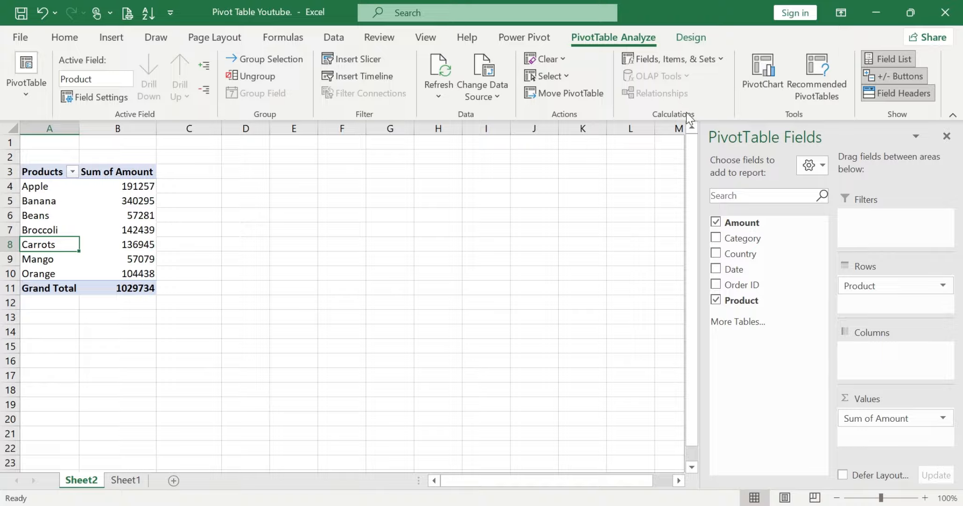
{"action": "left_click", "coordinate": [716, 56]}
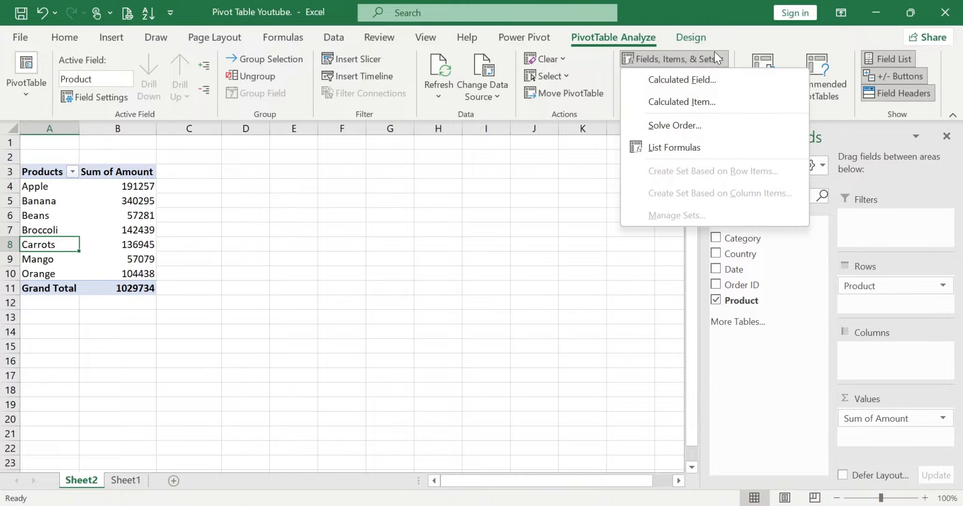
{"action": "left_click", "coordinate": [703, 104]}
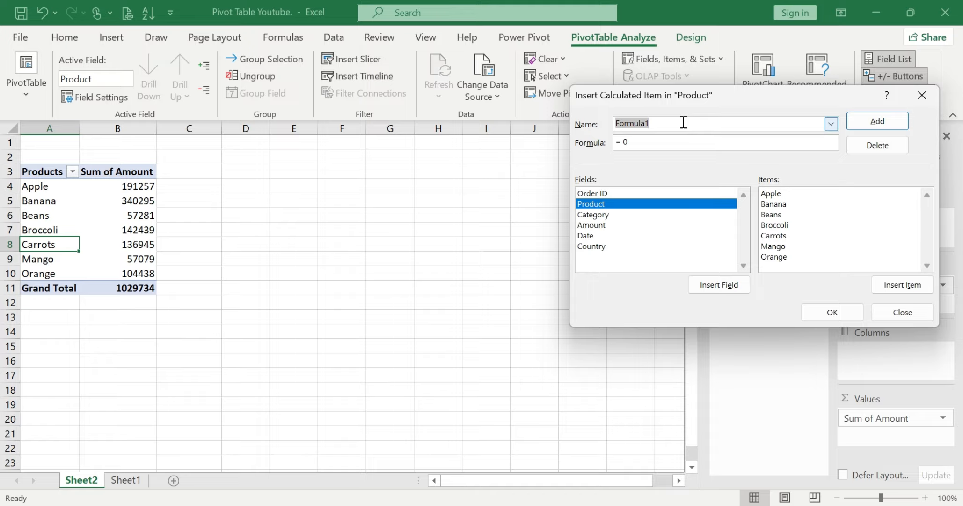
{"action": "key", "text": "BackSpace"}
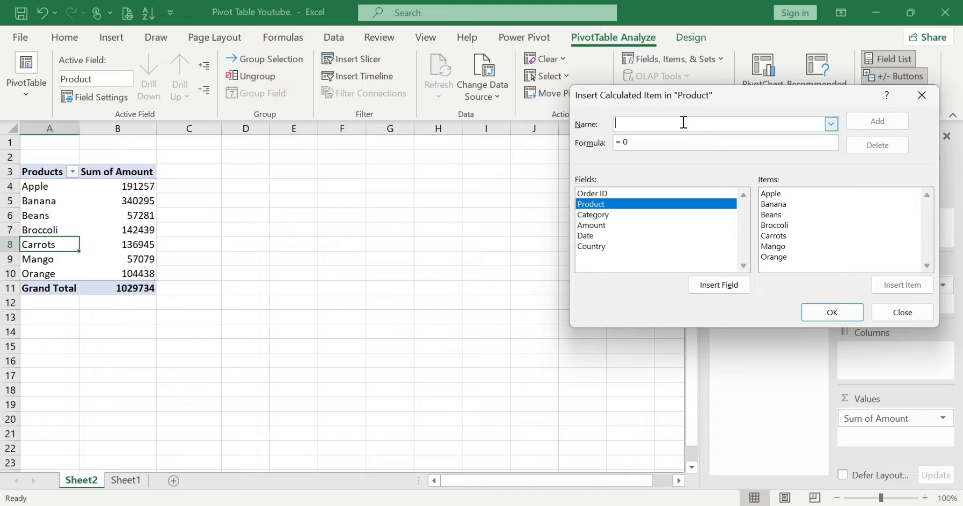
{"action": "type", "text": "Pineapple"}
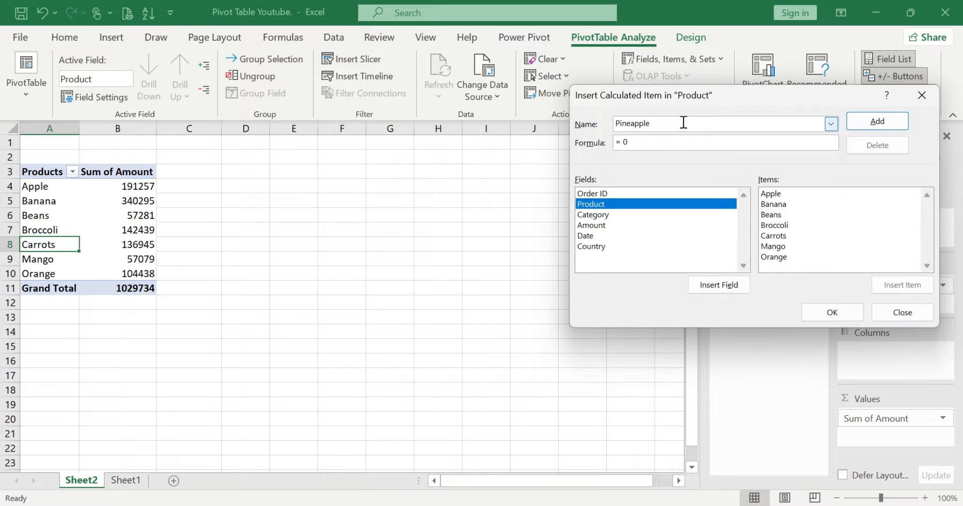
- Define the Pineapple item's formula as = 2*(Mango), add it to the pivot table and check its row
{"action": "left_click", "coordinate": [646, 146]}
{"action": "key", "text": "BackSpace"}
{"action": "type", "text": "2*("}
{"action": "left_click", "coordinate": [774, 246]}
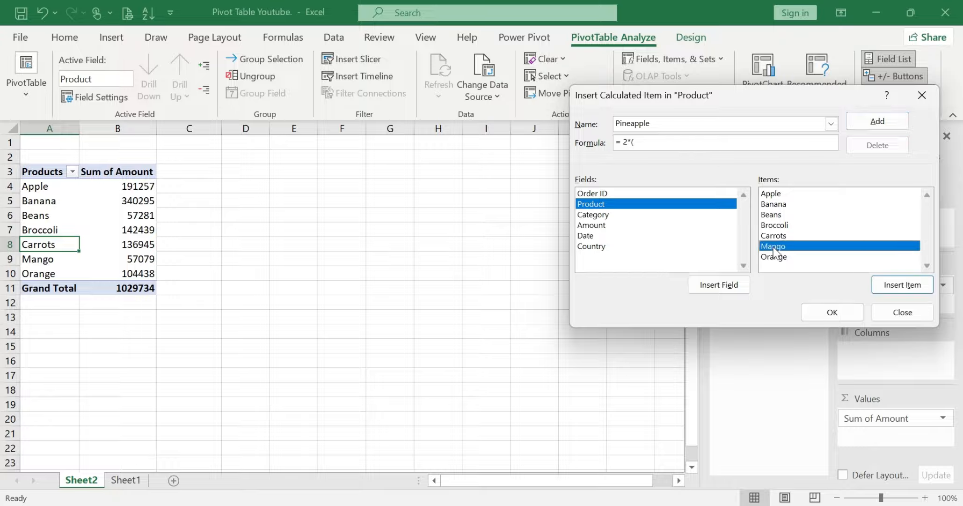
{"action": "left_click", "coordinate": [903, 285]}
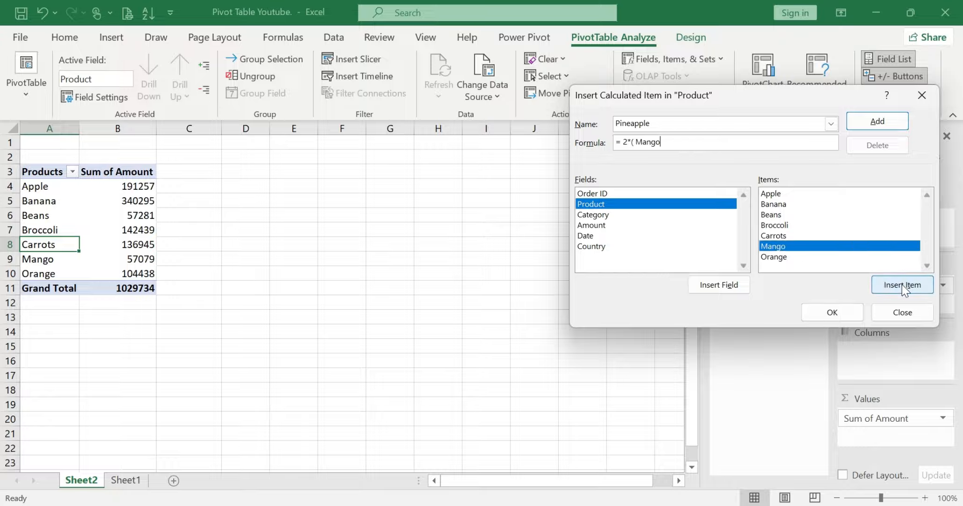
{"action": "type", "text": ")"}
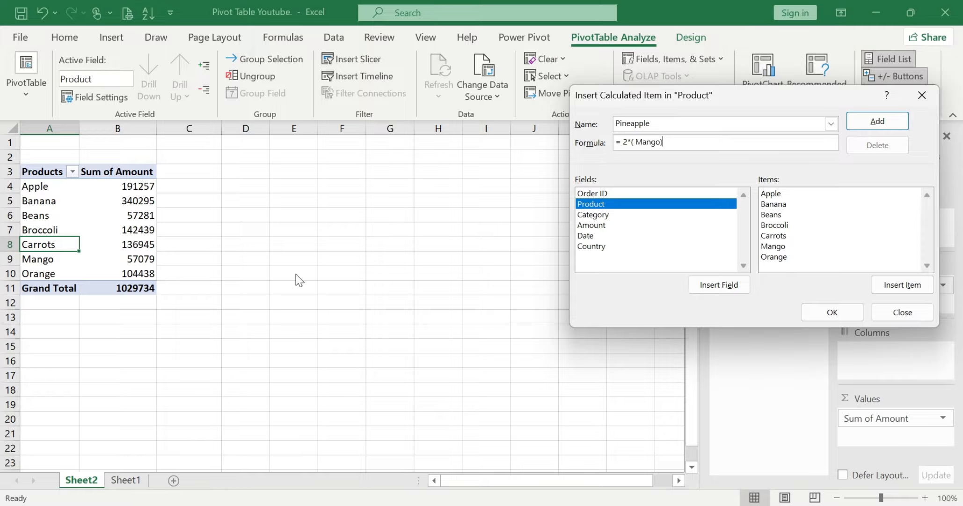
{"action": "left_click", "coordinate": [824, 311]}
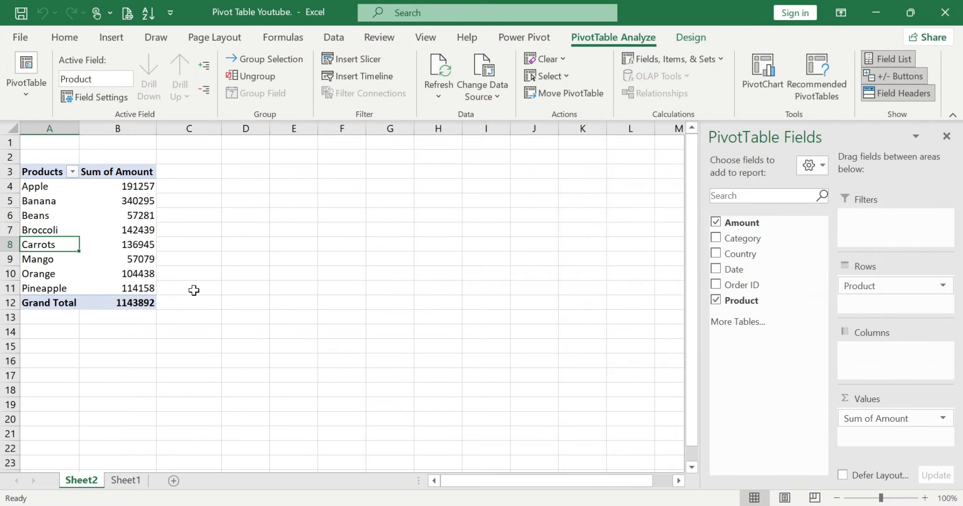
{"action": "left_click", "coordinate": [56, 287]}
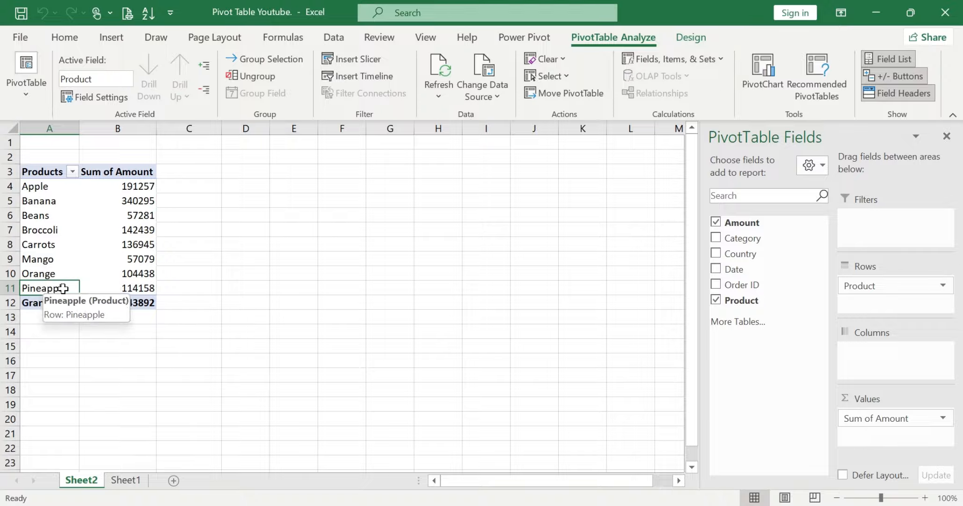
{"action": "left_click", "coordinate": [122, 288]}
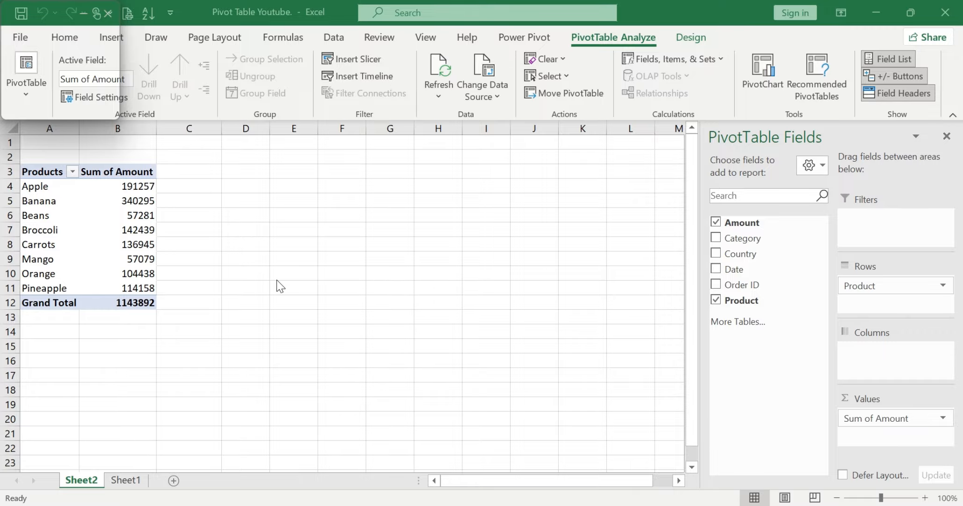
- Switch to the photo viewer to view the profile in X Bio.png, and put the image away
{"action": "mouse_move", "coordinate": [664, 505]}
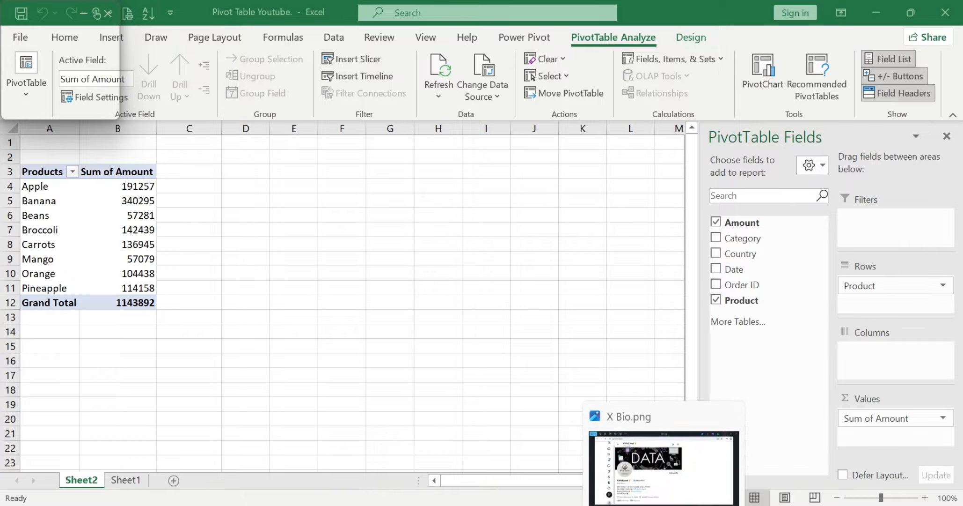
{"action": "left_click", "coordinate": [655, 468]}
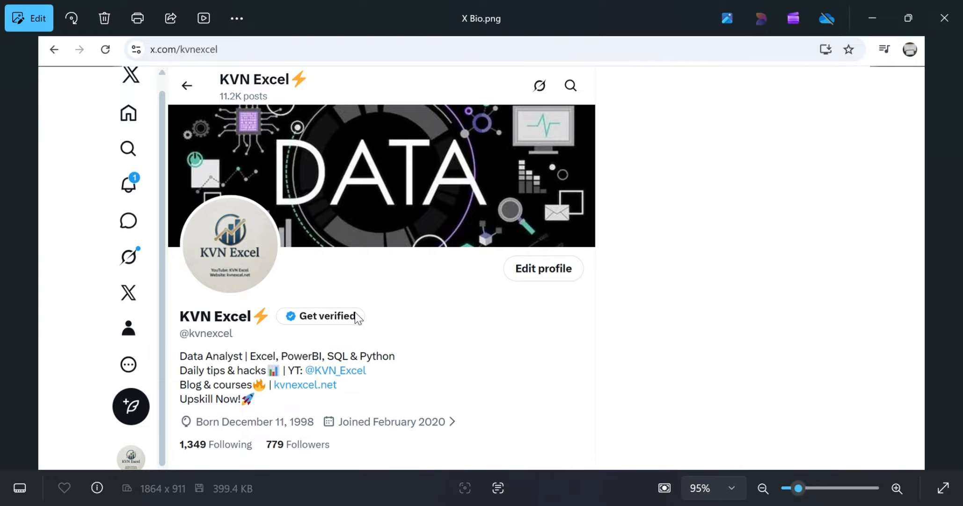
{"action": "left_click", "coordinate": [873, 18]}
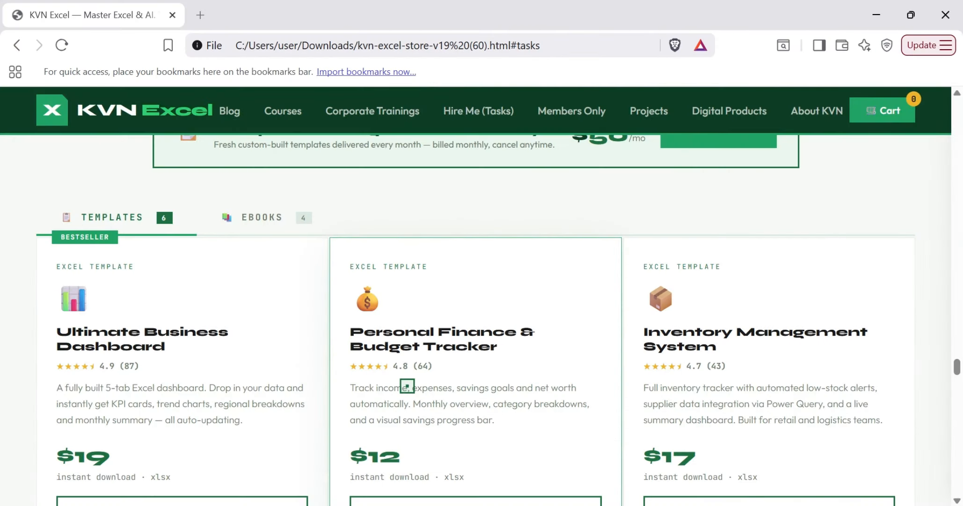
- Browse the Templates & eBooks section of the KVN Excel store page in the browser, down to the Sales Performance Tracker
{"action": "scroll", "coordinate": [339, 336], "scroll_direction": "up", "scroll_amount": 4}
{"action": "scroll", "coordinate": [339, 335], "scroll_direction": "down", "scroll_amount": 1}
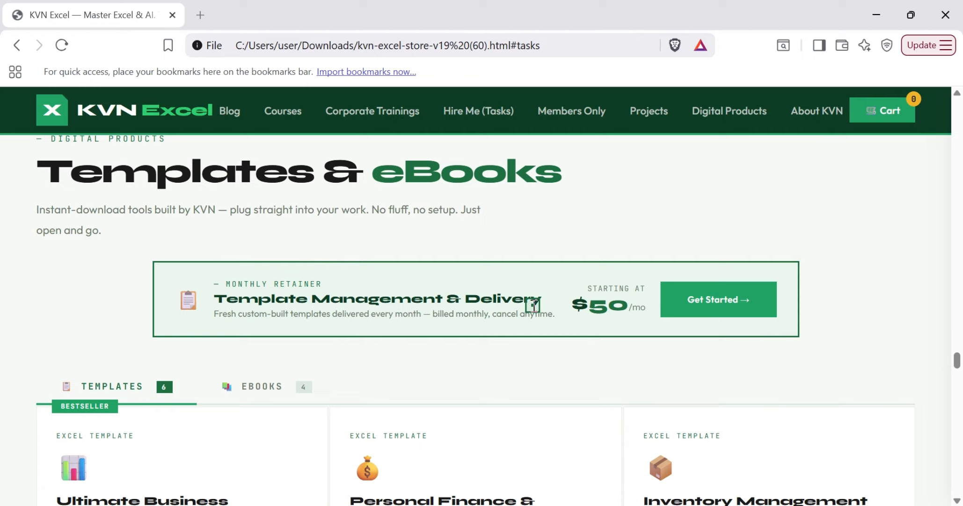
{"action": "scroll", "coordinate": [534, 305], "scroll_direction": "down", "scroll_amount": 5}
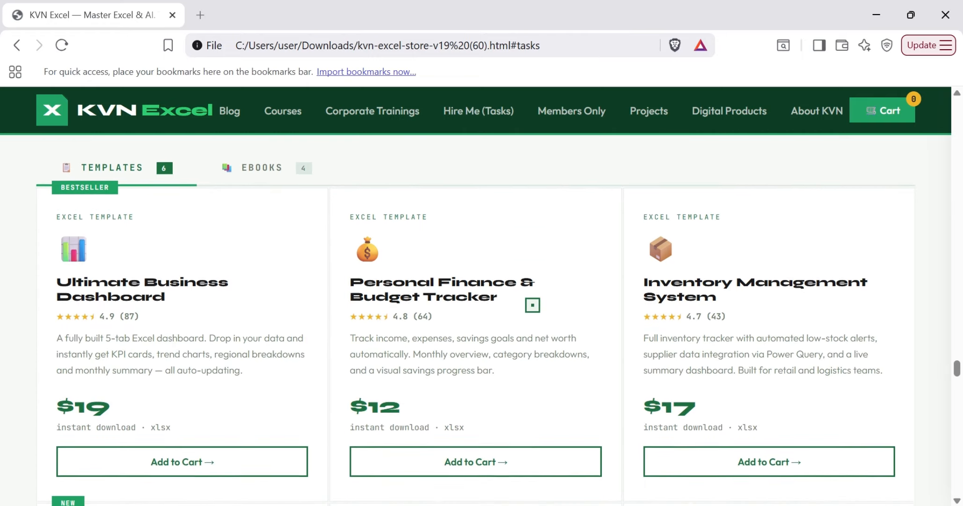
{"action": "scroll", "coordinate": [532, 305], "scroll_direction": "down", "scroll_amount": 2}
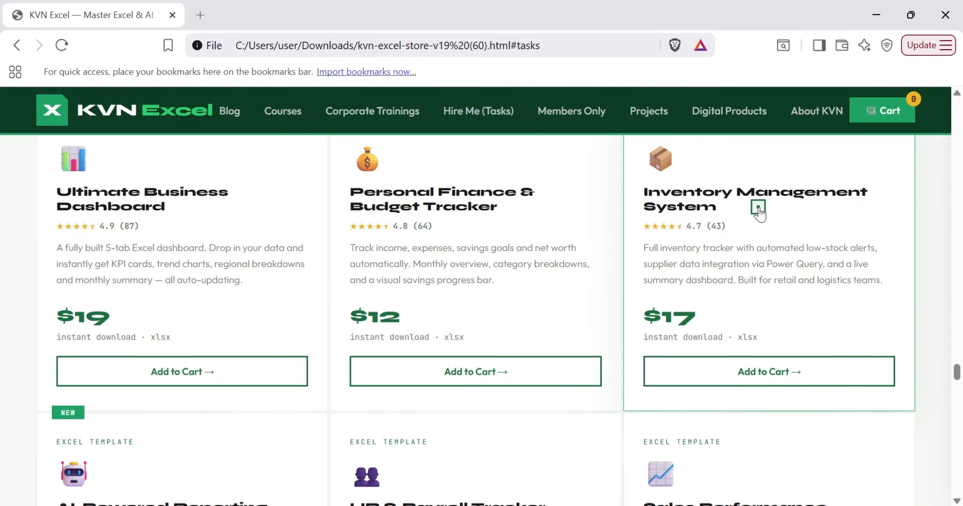
{"action": "scroll", "coordinate": [758, 209], "scroll_direction": "down", "scroll_amount": 4}
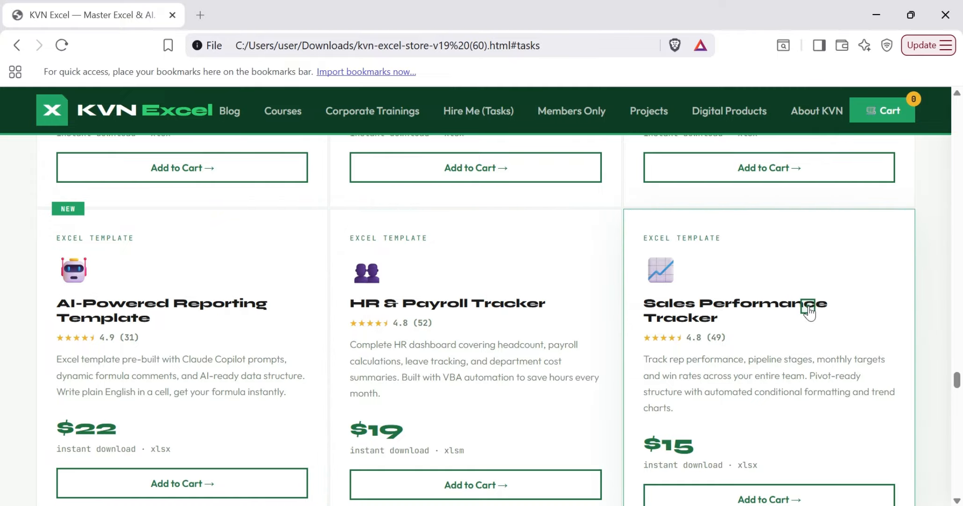
- Browse the remaining Excel templates, and examine the monthly subscription and freelance services under Hire Me
{"action": "scroll", "coordinate": [809, 311], "scroll_direction": "down", "scroll_amount": 2}
{"action": "scroll", "coordinate": [808, 306], "scroll_direction": "up", "scroll_amount": 6}
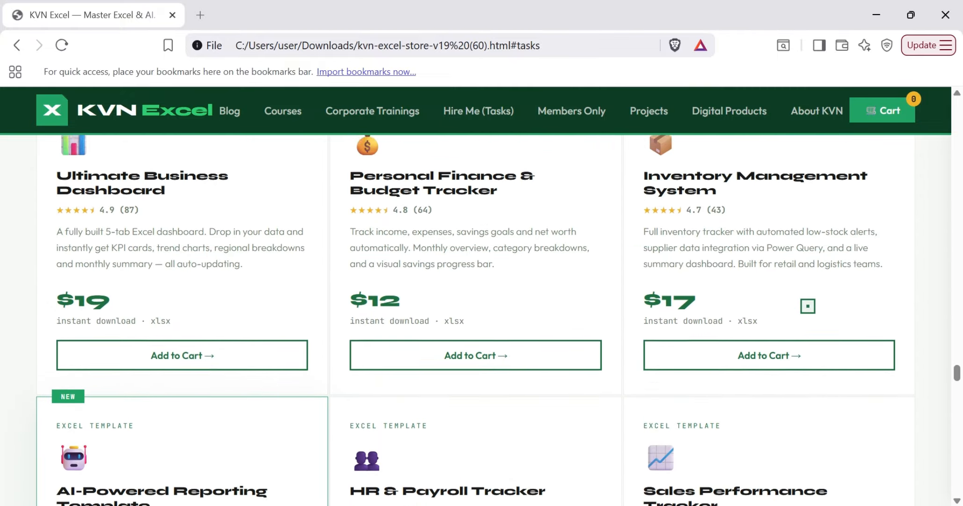
{"action": "scroll", "coordinate": [808, 306], "scroll_direction": "down", "scroll_amount": 2}
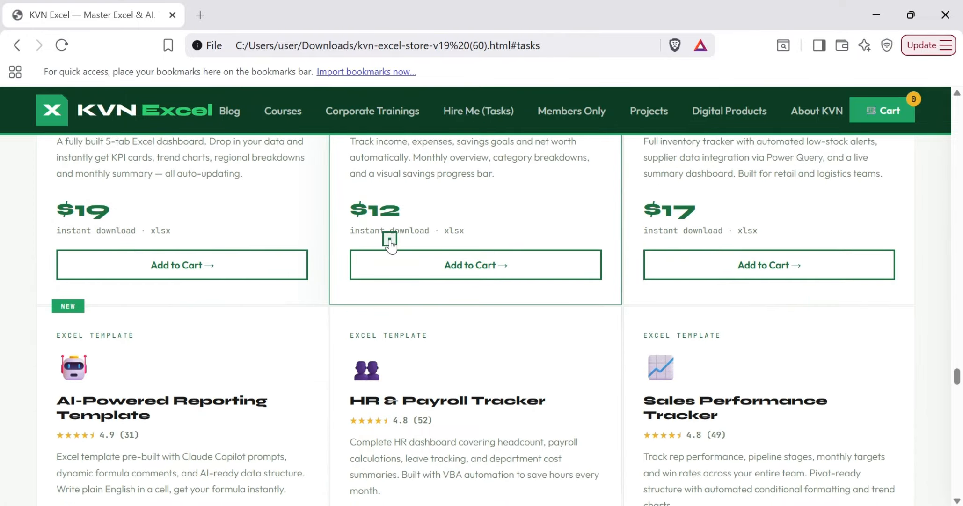
{"action": "scroll", "coordinate": [390, 241], "scroll_direction": "down", "scroll_amount": 14}
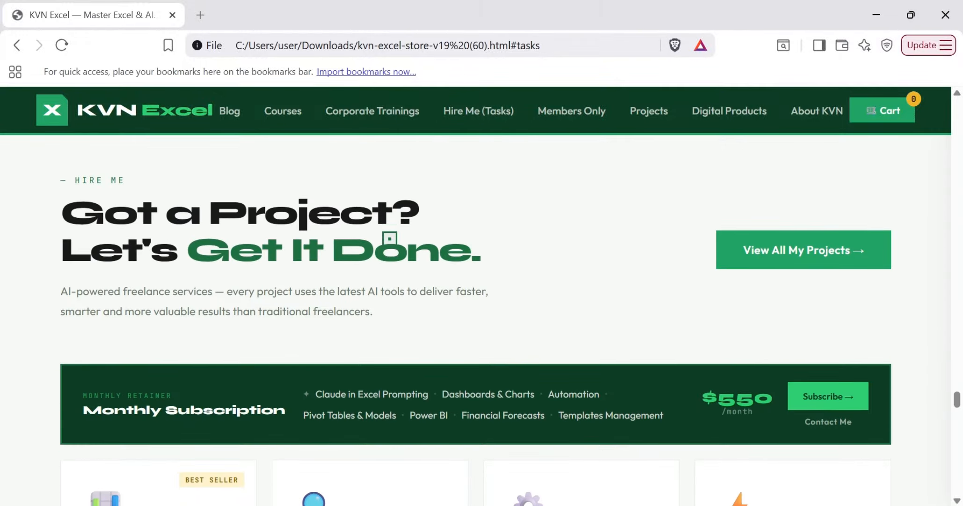
{"action": "scroll", "coordinate": [390, 239], "scroll_direction": "down", "scroll_amount": 1}
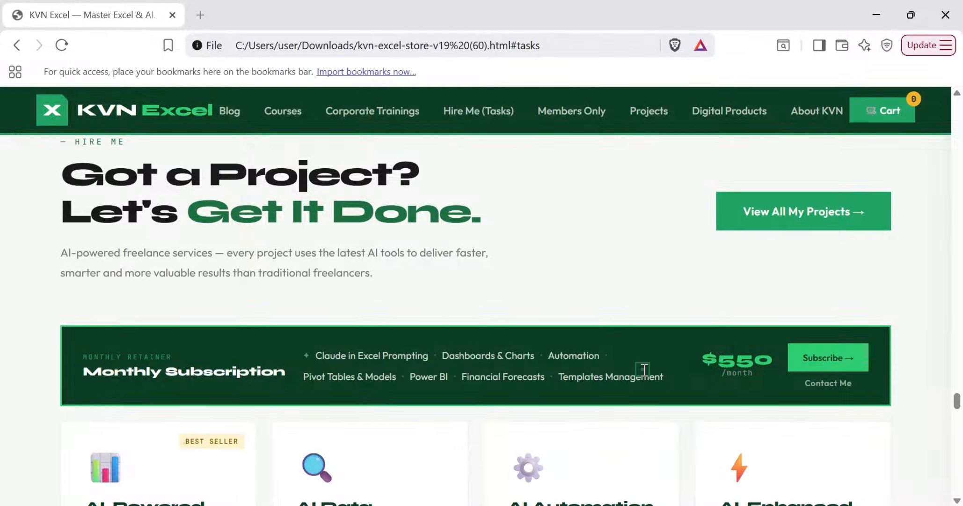
{"action": "scroll", "coordinate": [644, 370], "scroll_direction": "down", "scroll_amount": 8}
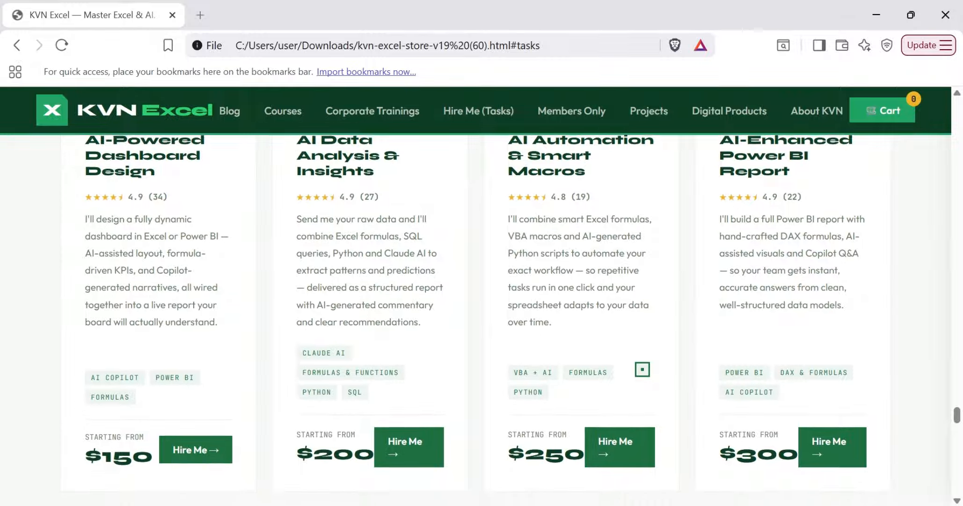
{"action": "scroll", "coordinate": [643, 369], "scroll_direction": "up", "scroll_amount": 1}
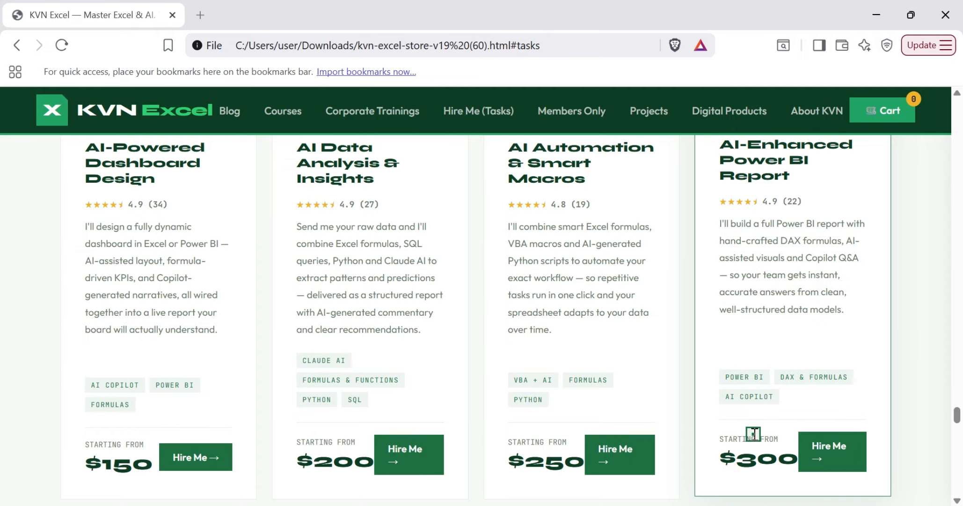
- Go to the store's Courses section and look through the course catalog, including the Power Pivot, Pivot Tables and DAX Measures courses
{"action": "left_click", "coordinate": [291, 114]}
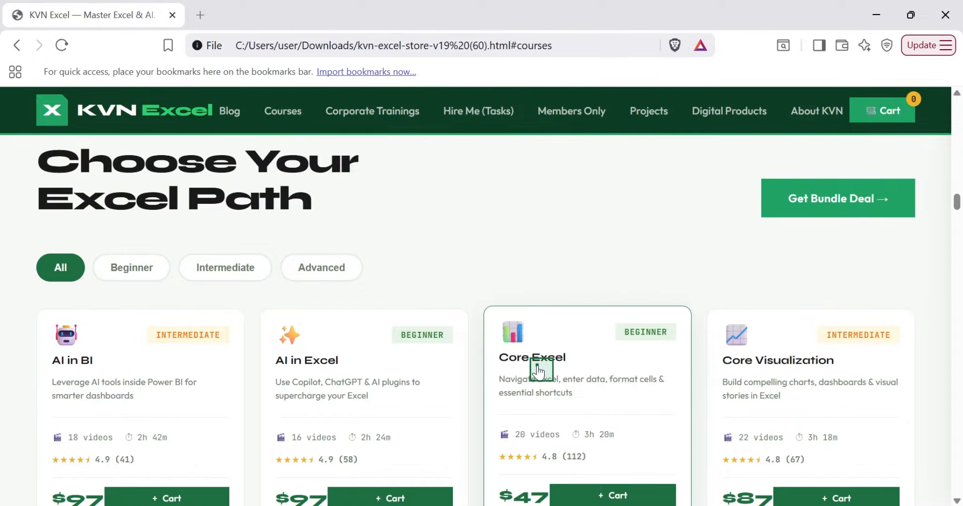
{"action": "scroll", "coordinate": [540, 370], "scroll_direction": "down", "scroll_amount": 10}
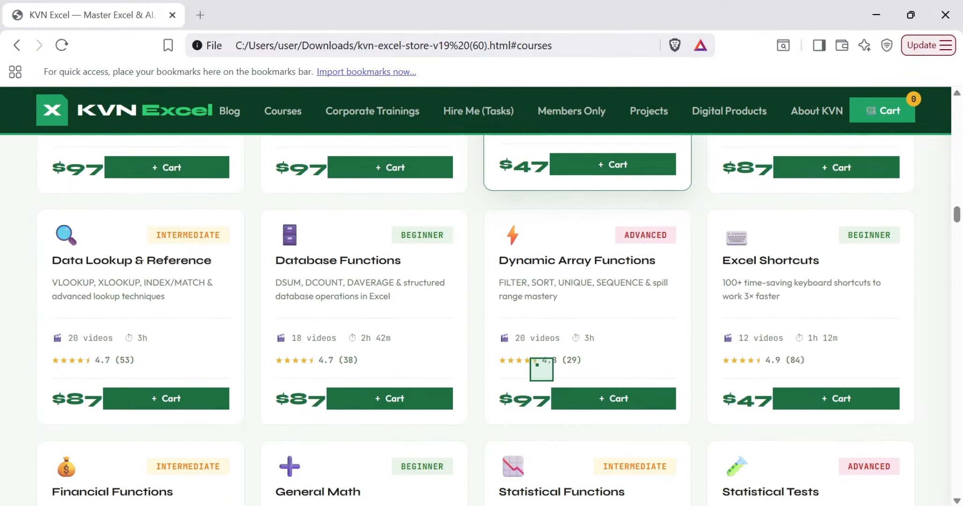
{"action": "scroll", "coordinate": [541, 368], "scroll_direction": "down", "scroll_amount": 5}
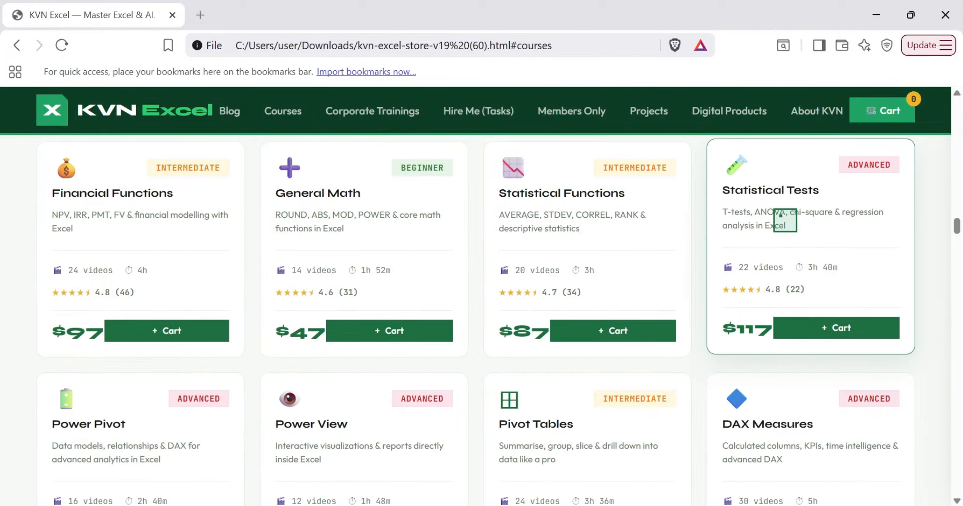
{"action": "scroll", "coordinate": [786, 219], "scroll_direction": "down", "scroll_amount": 3}
{"action": "scroll", "coordinate": [786, 219], "scroll_direction": "down", "scroll_amount": 3}
{"action": "scroll", "coordinate": [786, 219], "scroll_direction": "up", "scroll_amount": 5}
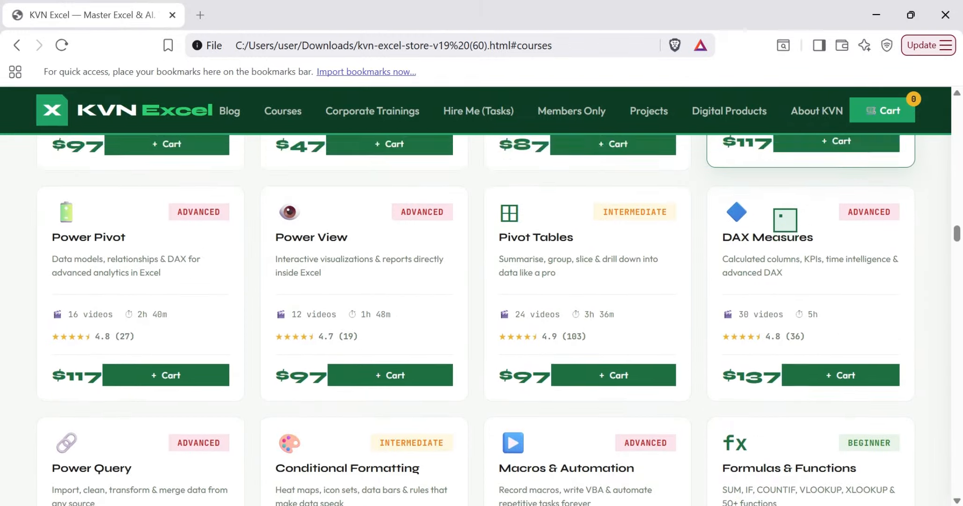
{"action": "scroll", "coordinate": [785, 219], "scroll_direction": "up", "scroll_amount": 10}
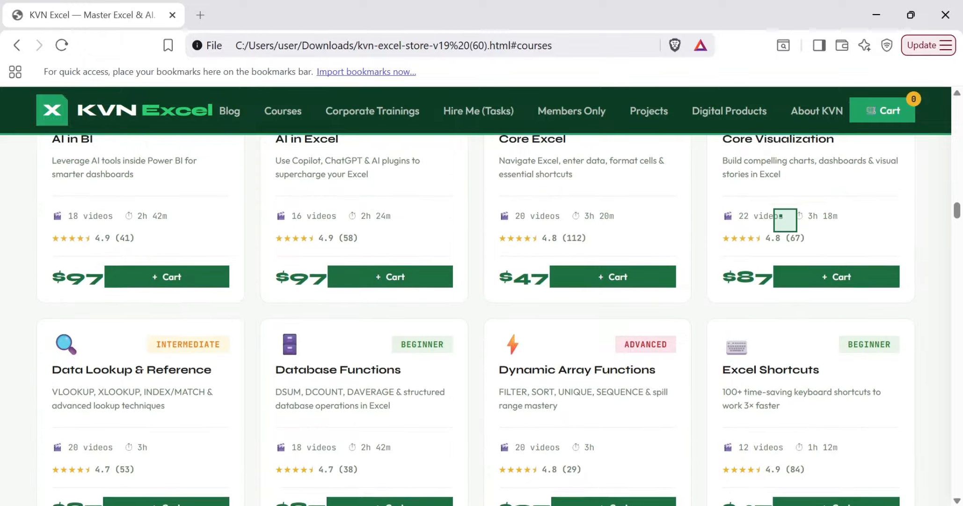
{"action": "scroll", "coordinate": [786, 219], "scroll_direction": "up", "scroll_amount": 4}
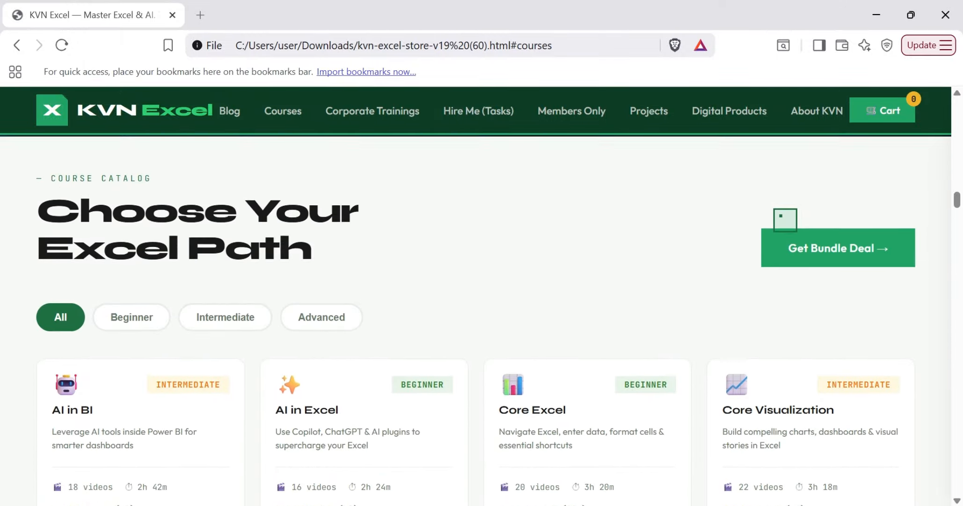
{"action": "scroll", "coordinate": [786, 219], "scroll_direction": "down", "scroll_amount": 1}
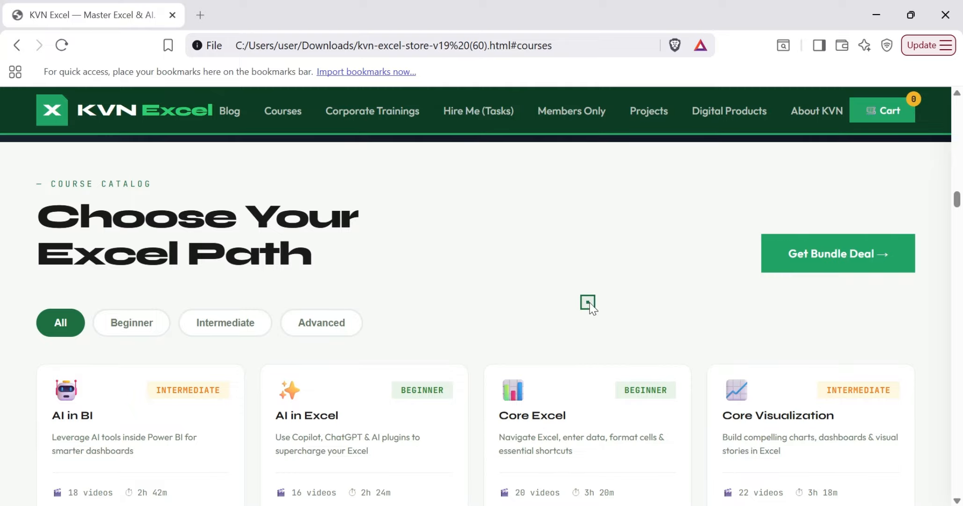
- View the course bundle pricing, and switch back from the browser to the Excel pivot table workbook
{"action": "left_click", "coordinate": [805, 267]}
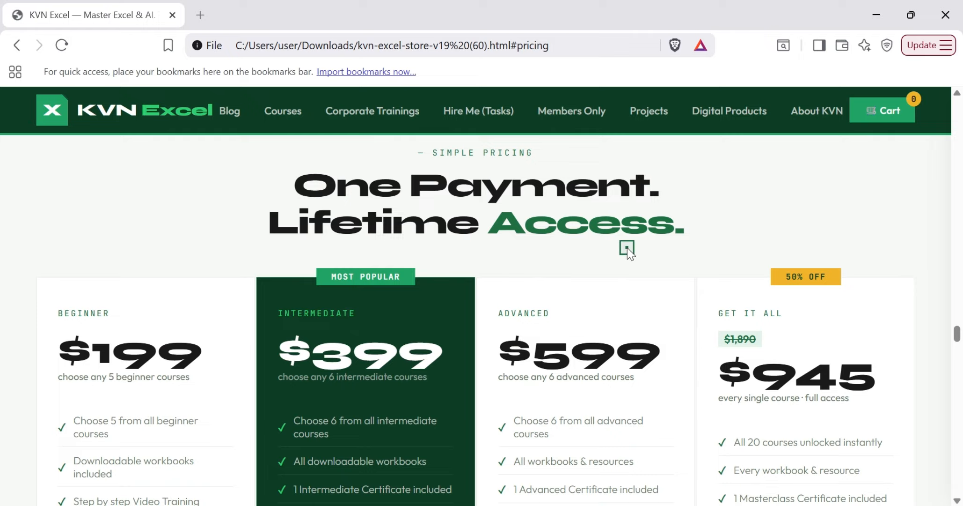
{"action": "left_click", "coordinate": [283, 110]}
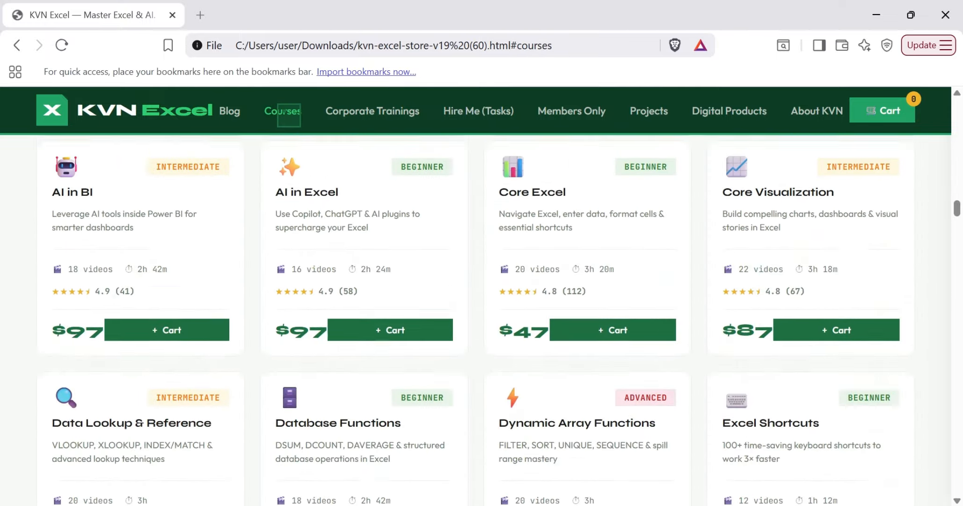
{"action": "left_click", "coordinate": [871, 9]}
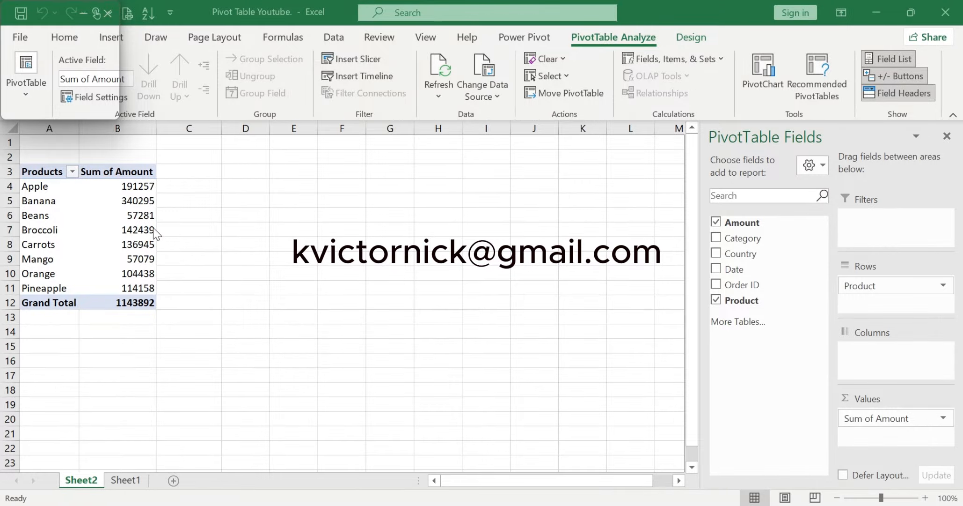
- Open the existing Pineapple calculated item in the pivot table's Product field and remove Mango from its formula
{"action": "left_click", "coordinate": [57, 288]}
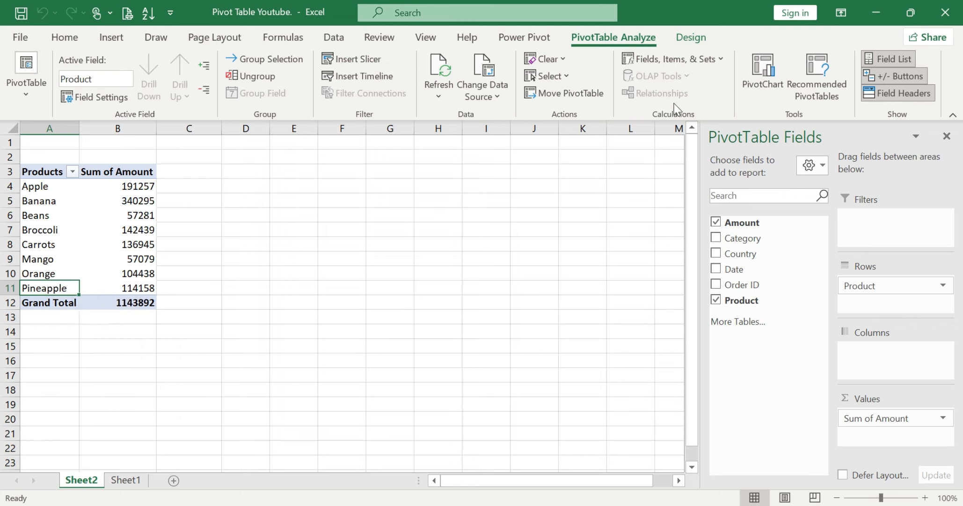
{"action": "left_click", "coordinate": [719, 62]}
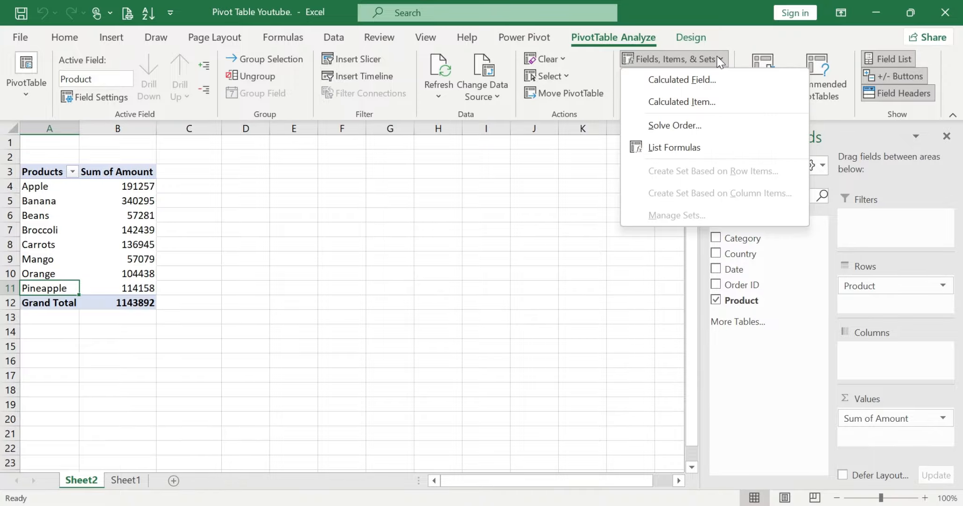
{"action": "left_click", "coordinate": [717, 112]}
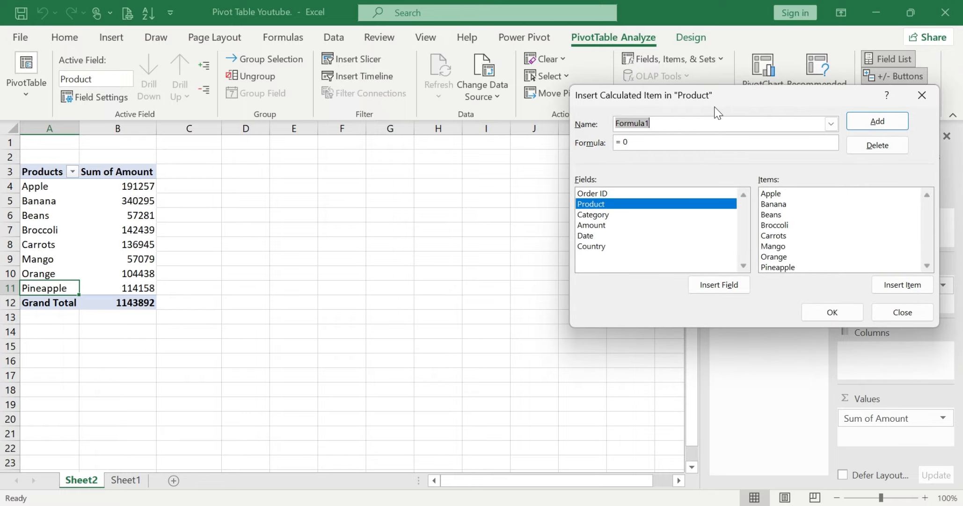
{"action": "left_click", "coordinate": [832, 124]}
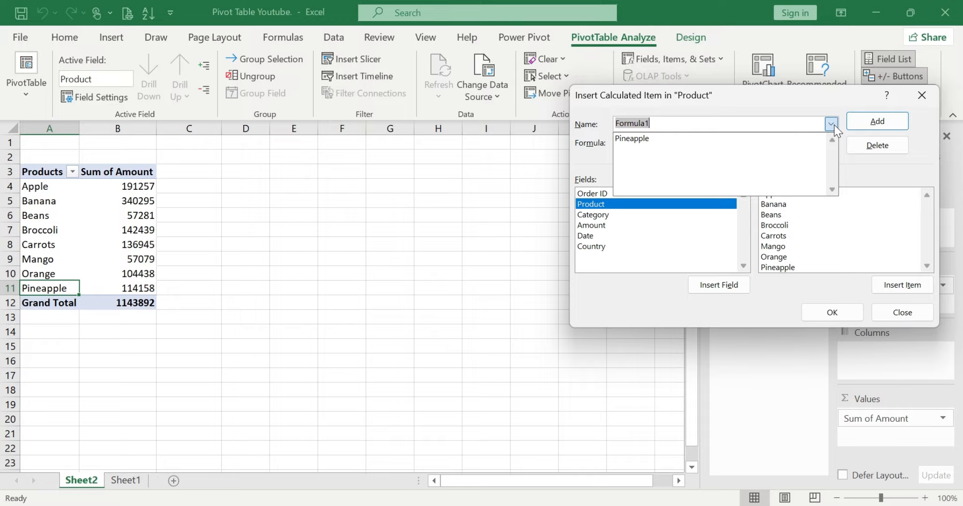
{"action": "left_click", "coordinate": [715, 141]}
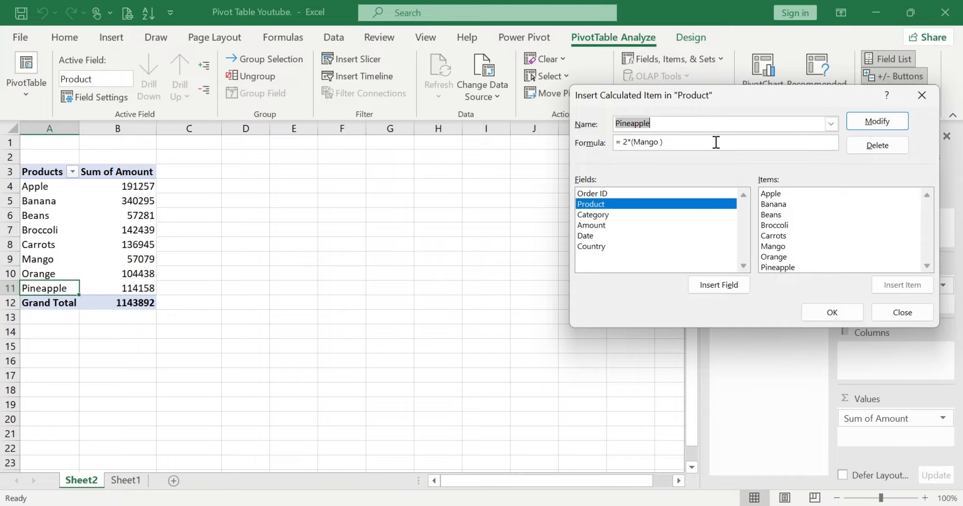
{"action": "left_click", "coordinate": [660, 142]}
{"action": "key", "text": "BackSpace"}
{"action": "key", "text": "BackSpace"}
{"action": "key", "text": "BackSpace"}
{"action": "key", "text": "BackSpace"}
{"action": "key", "text": "BackSpace"}
{"action": "double_click", "coordinate": [779, 257]}
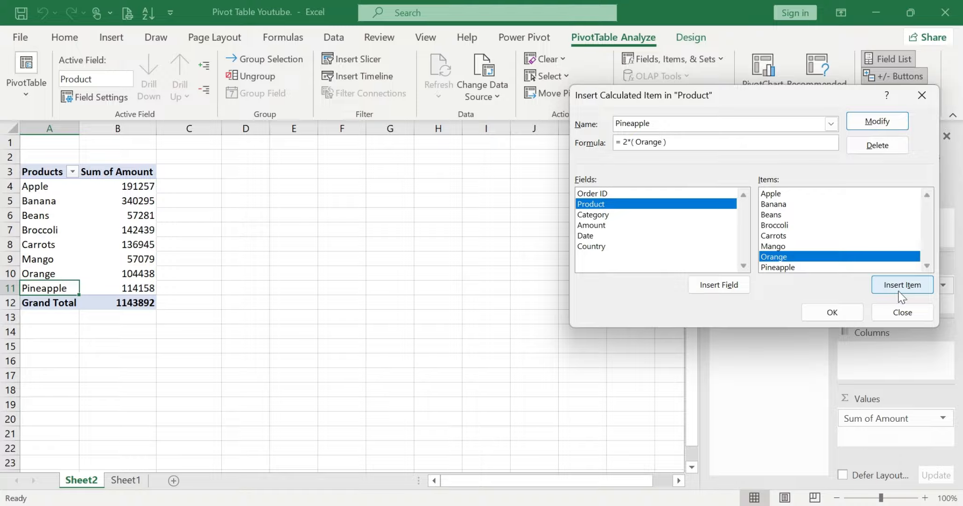
{"action": "key", "text": "BackSpace"}
{"action": "key", "text": "BackSpace"}
{"action": "key", "text": "BackSpace"}
{"action": "key", "text": "BackSpace"}
{"action": "key", "text": "BackSpace"}
{"action": "key", "text": "BackSpace"}
{"action": "key", "text": "BackSpace"}
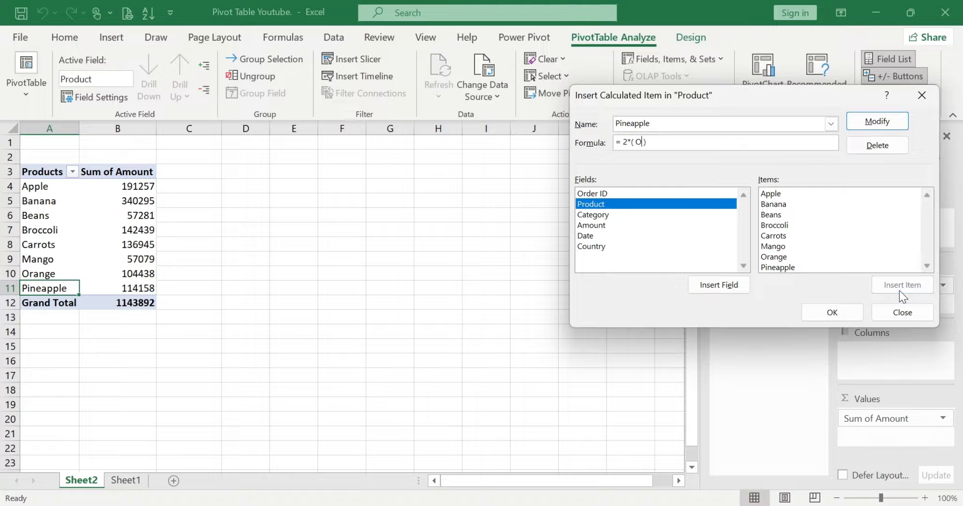
{"action": "left_click", "coordinate": [780, 258]}
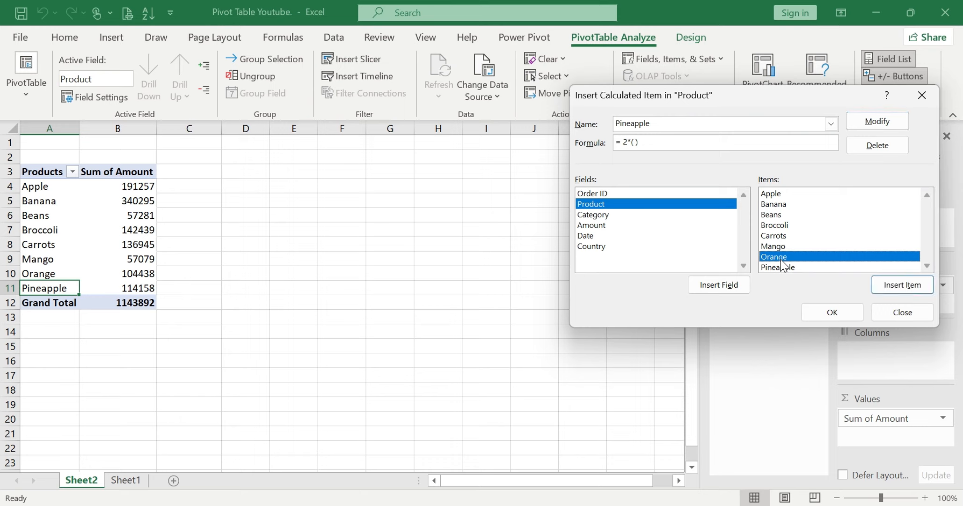
{"action": "left_click", "coordinate": [894, 285]}
{"action": "key", "text": "BackSpace"}
{"action": "key", "text": "BackSpace"}
{"action": "key", "text": "BackSpace"}
{"action": "key", "text": "BackSpace"}
{"action": "key", "text": "BackSpace"}
{"action": "key", "text": "BackSpace"}
{"action": "key", "text": "BackSpace"}
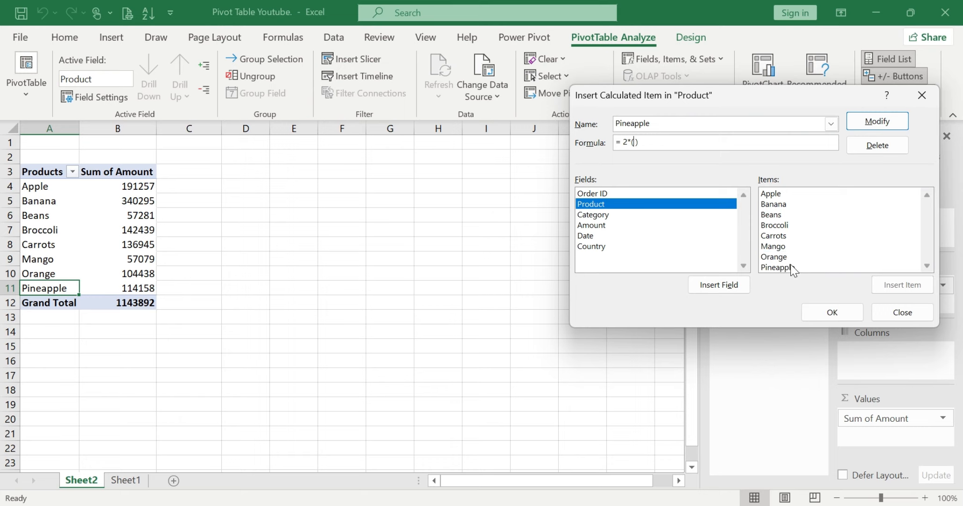
- Complete the Pineapple item's formula as = 2*( Orange ), apply it to the pivot table and check the item's amount
{"action": "double_click", "coordinate": [776, 257]}
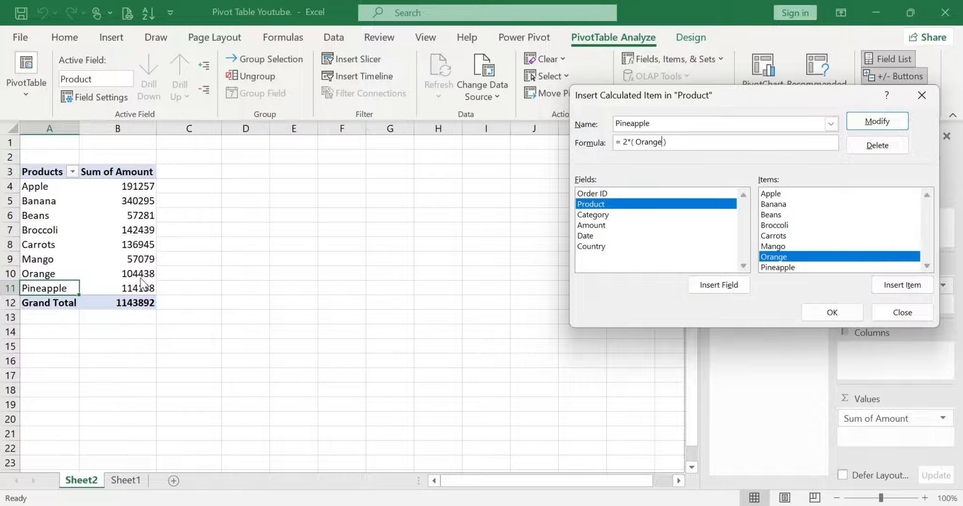
{"action": "left_click", "coordinate": [824, 319]}
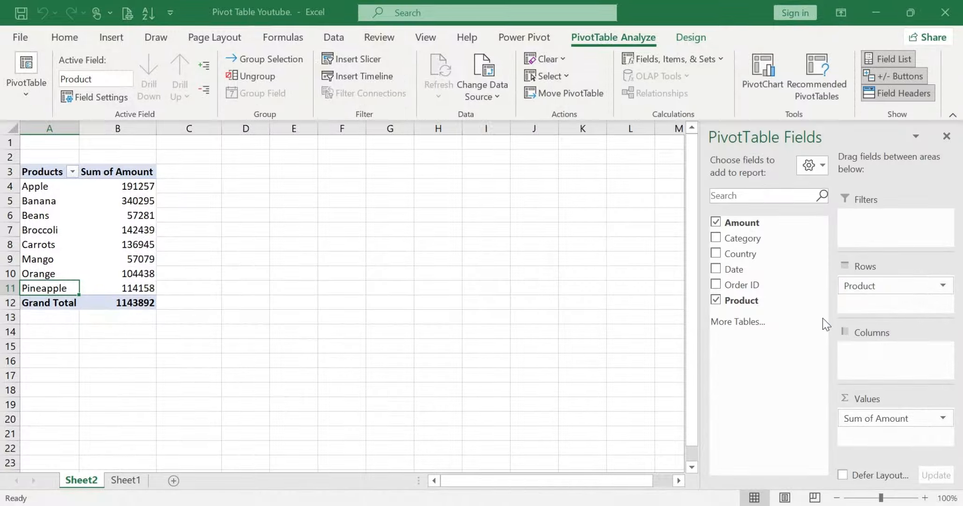
{"action": "left_click", "coordinate": [120, 287]}
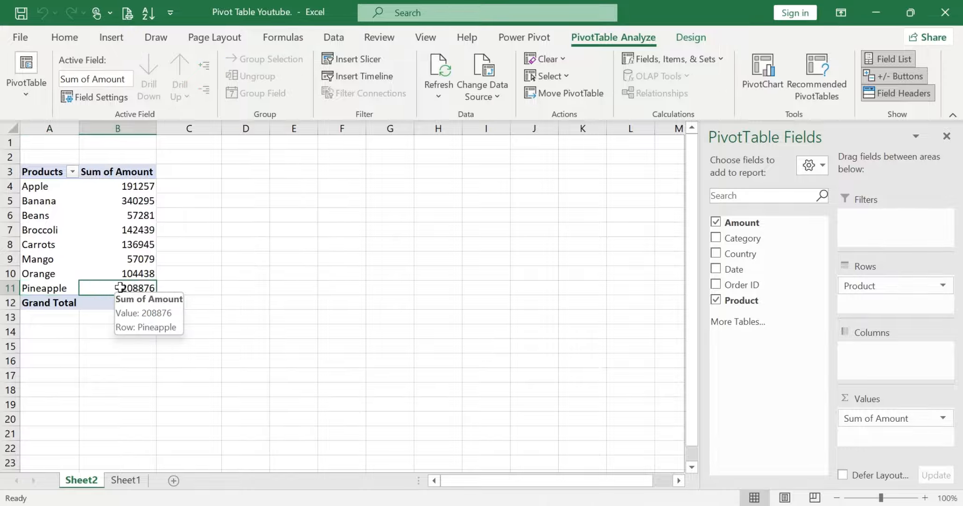
- Delete the Pineapple calculated item from the pivot table's Product field and check the remaining rows and Grand Total
{"action": "left_click", "coordinate": [51, 290]}
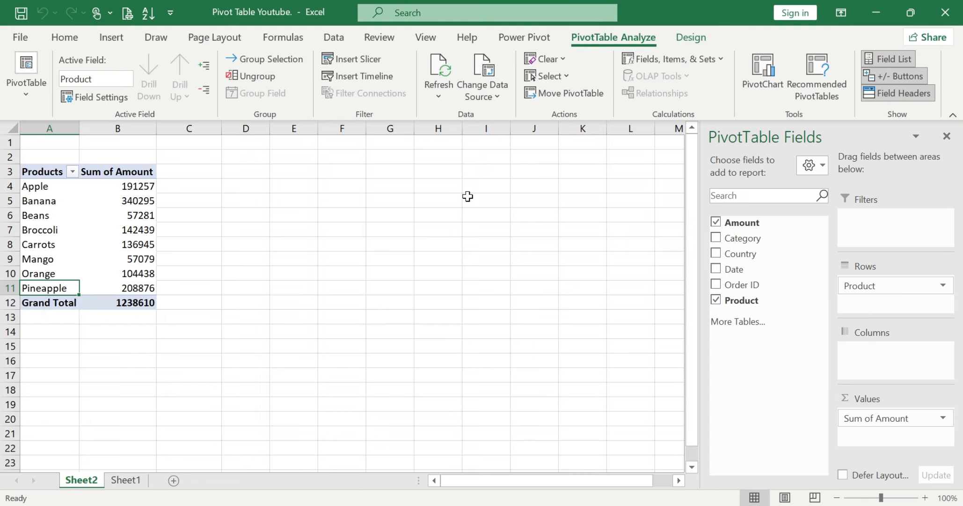
{"action": "left_click", "coordinate": [720, 61]}
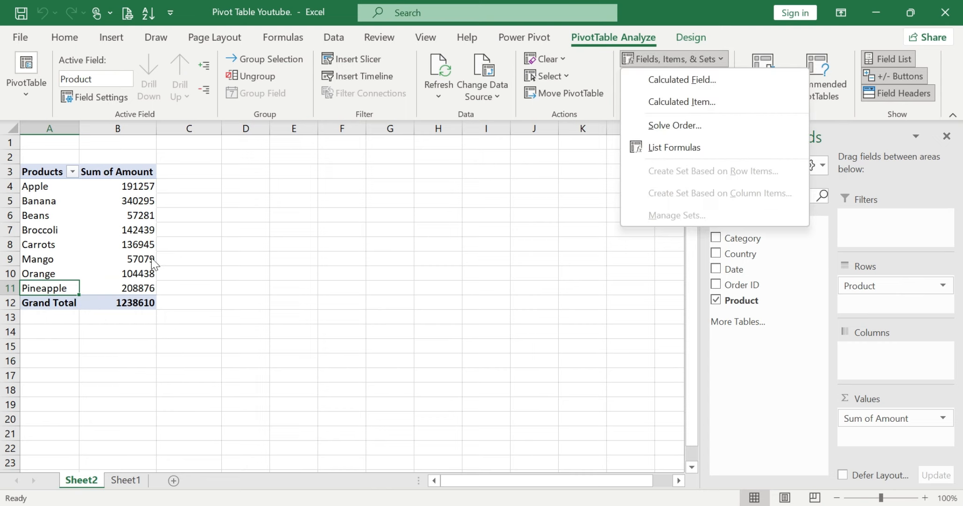
{"action": "left_click", "coordinate": [51, 280]}
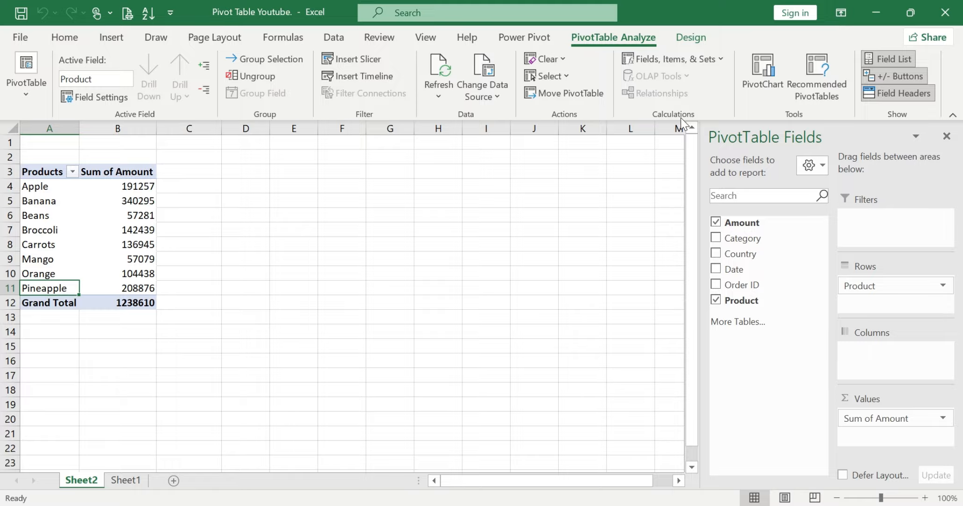
{"action": "left_click", "coordinate": [718, 55]}
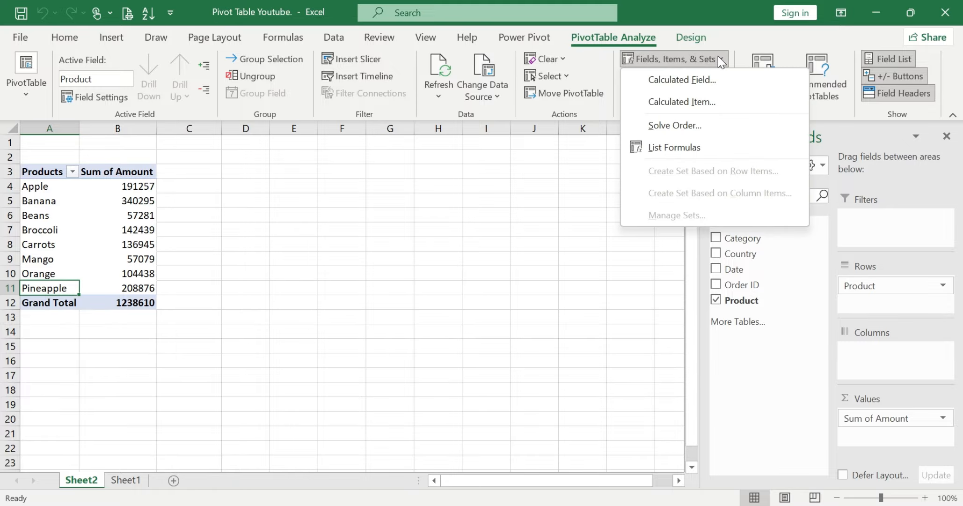
{"action": "left_click", "coordinate": [685, 102]}
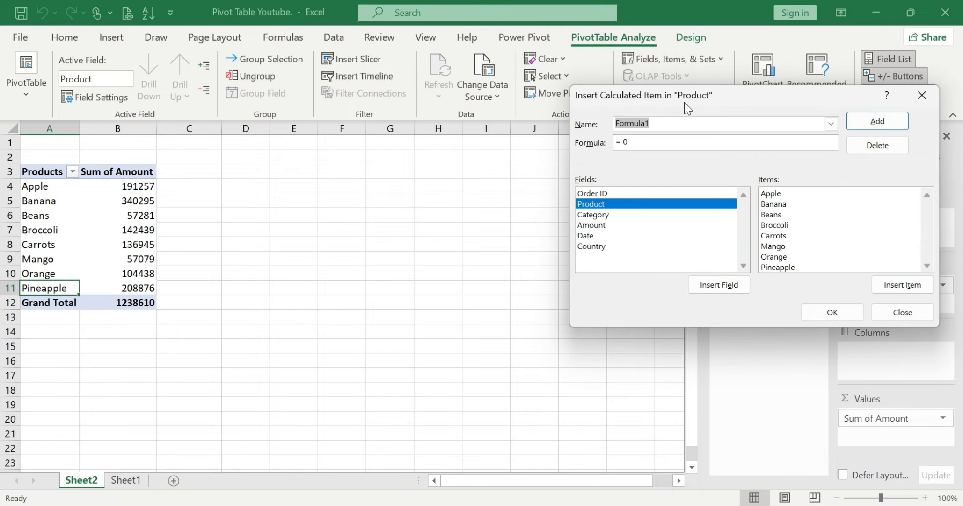
{"action": "left_click", "coordinate": [832, 123]}
{"action": "left_click", "coordinate": [698, 140]}
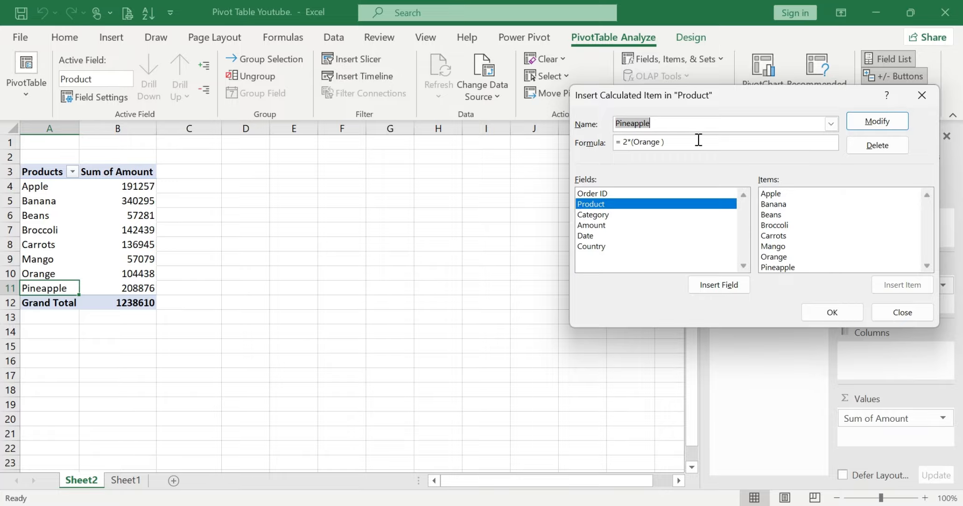
{"action": "left_click", "coordinate": [882, 145]}
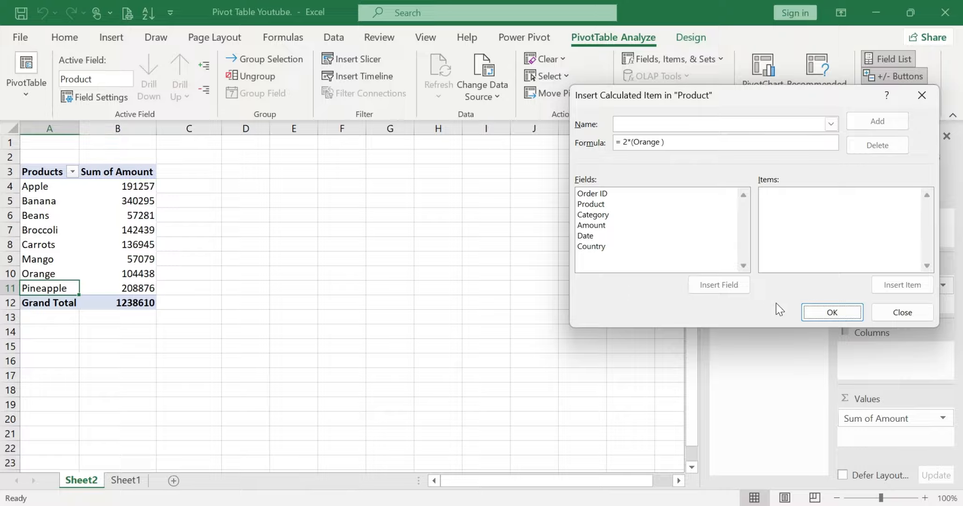
{"action": "left_click", "coordinate": [821, 312]}
{"action": "key", "text": "Delete"}
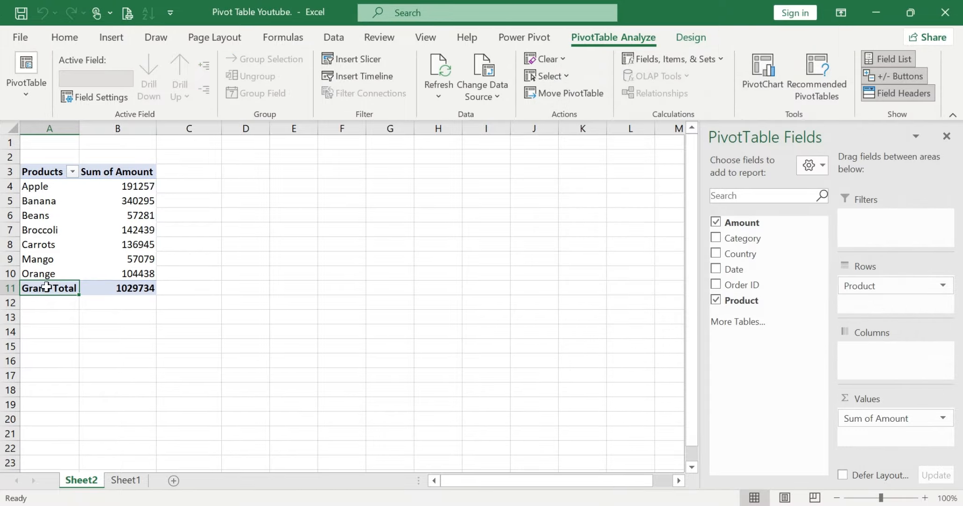
{"action": "left_click", "coordinate": [104, 291]}
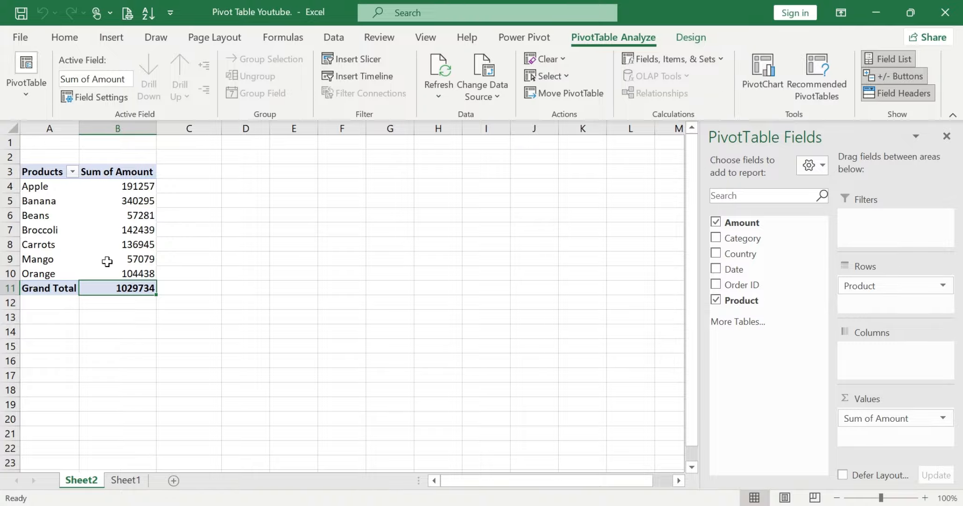
{"action": "left_click", "coordinate": [228, 284]}
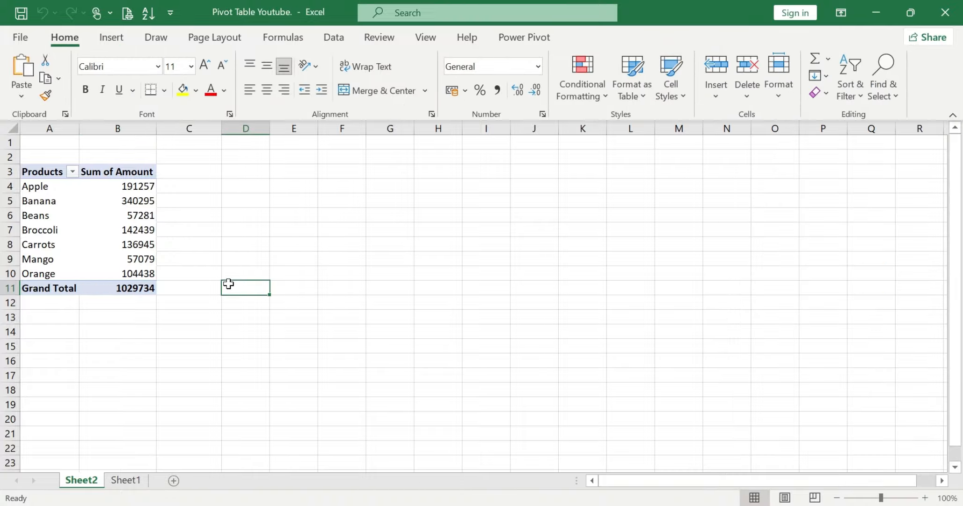
{"action": "left_click", "coordinate": [46, 242]}
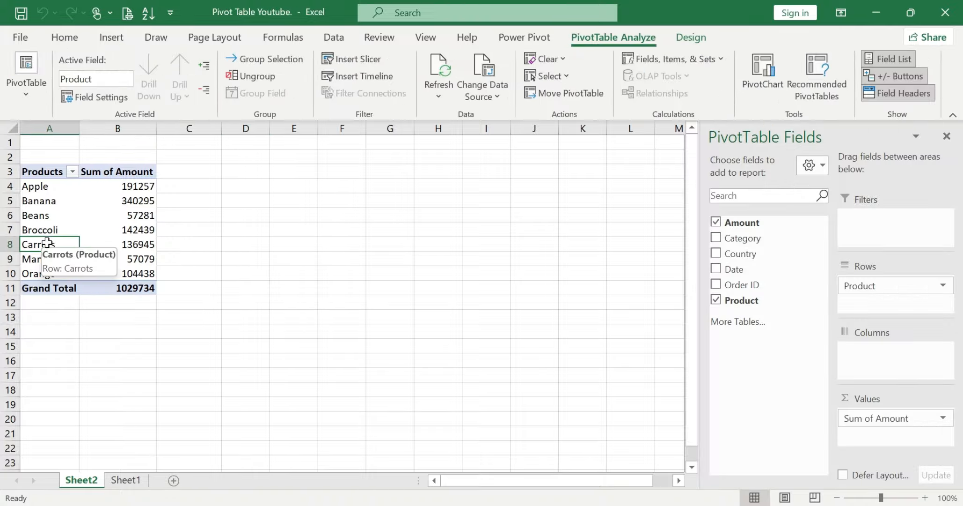